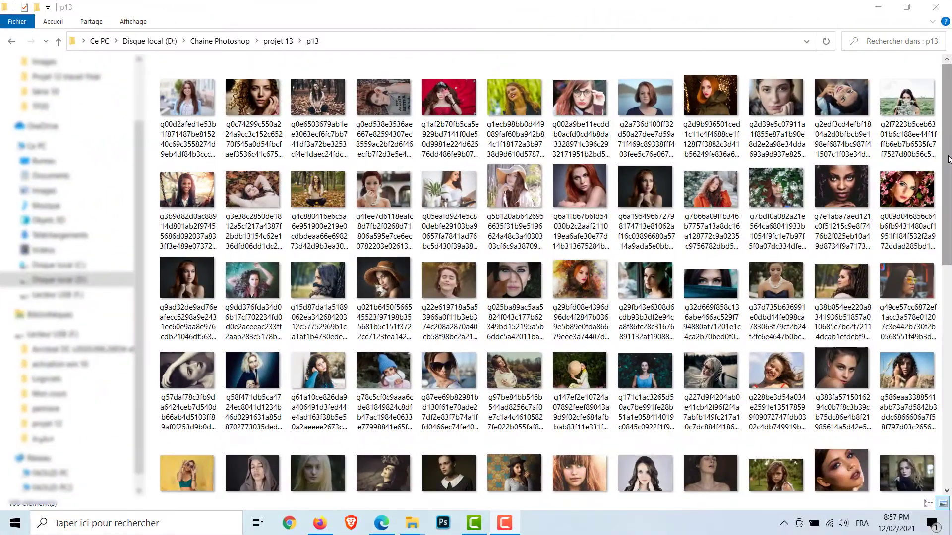
left_click_drag(949, 159, 950, 223)
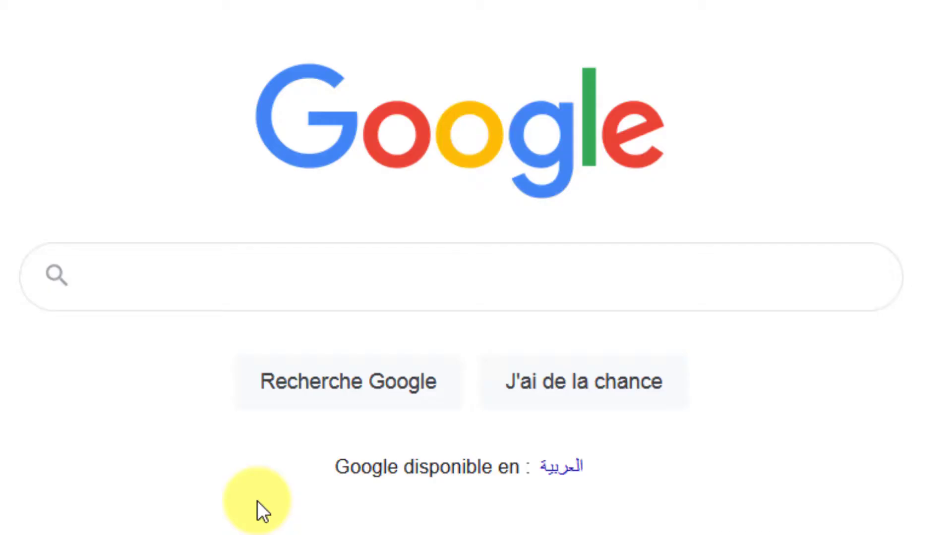
Search Google for pix-zip and open the Pix-Zip image search site.
left_click(145, 289)
type("pix-zip")
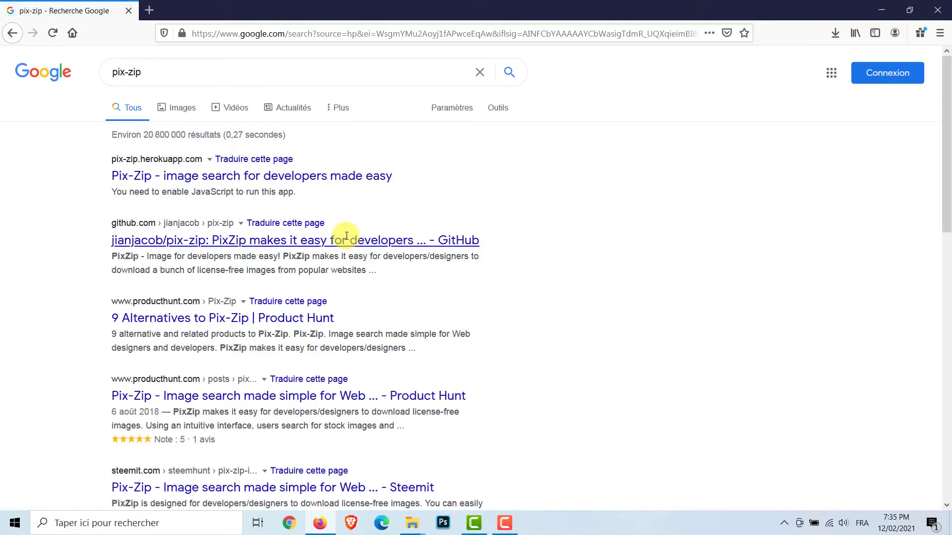
left_click(285, 183)
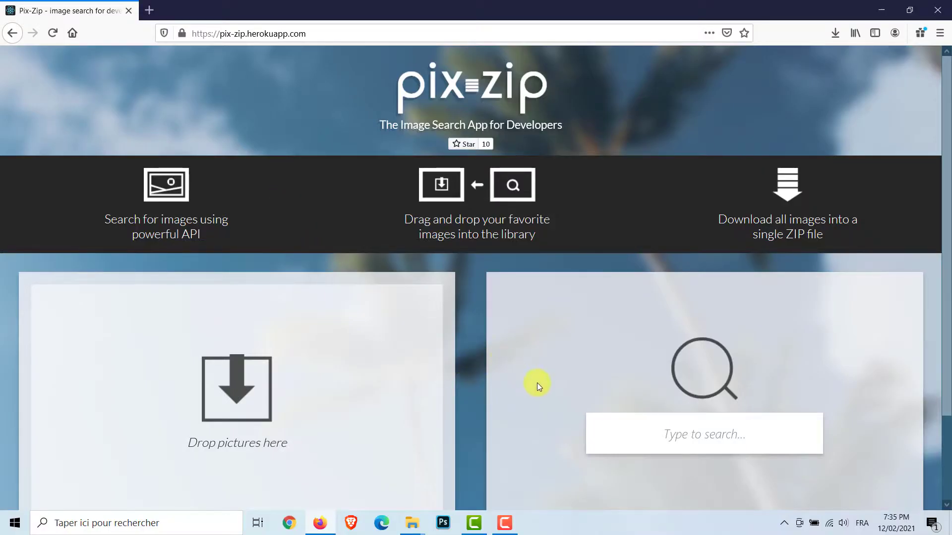
Search the Pix-Zip site for "face girl" images.
scroll(595, 387, "down", 2)
left_click(699, 371)
type("face")
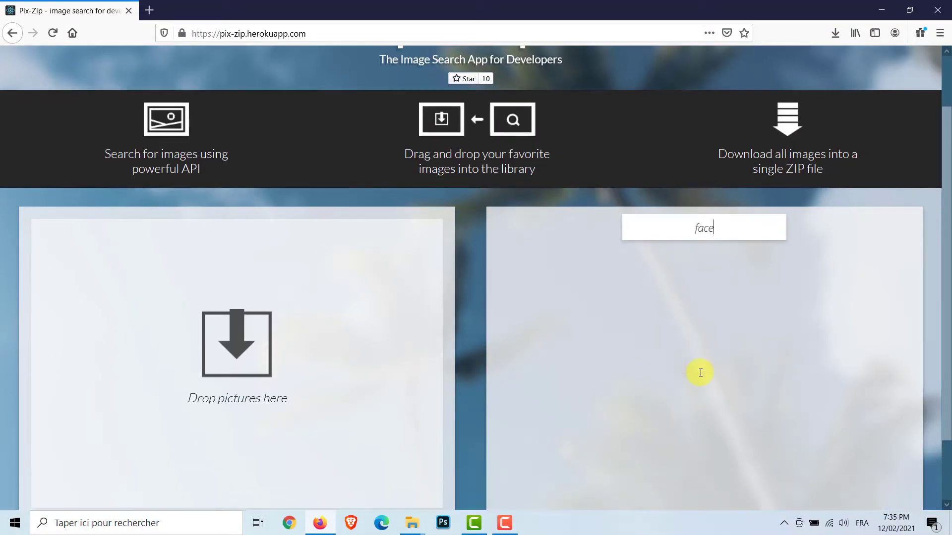
type(" girl")
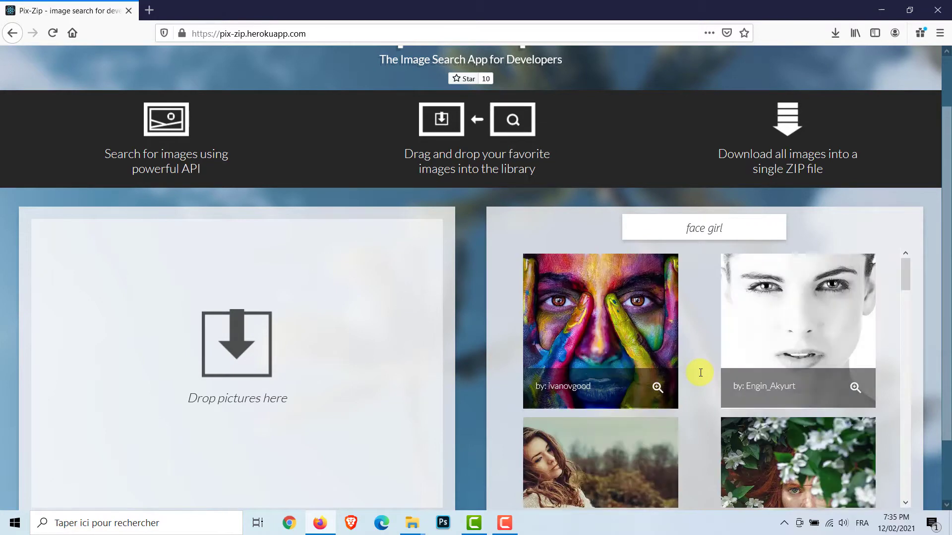
Add the first six chosen portraits from the "face girl" results to the Pix-Zip library.
scroll(638, 299, "down", 1)
left_click(638, 299)
left_click(798, 288)
left_click(600, 387)
left_click(798, 387)
scroll(638, 374, "down", 3)
left_click(600, 386)
left_click(798, 387)
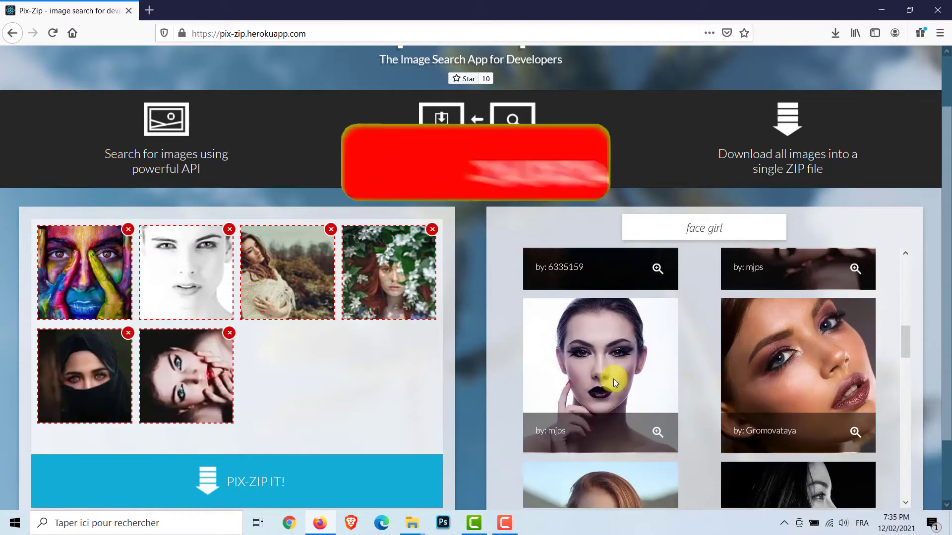
Add more portraits from further down the results to the library and download the whole collection as a ZIP file.
left_click(615, 382)
scroll(615, 382, "down", 3)
left_click(574, 330)
scroll(578, 396, "down", 3)
left_click(634, 451)
scroll(634, 450, "down", 3)
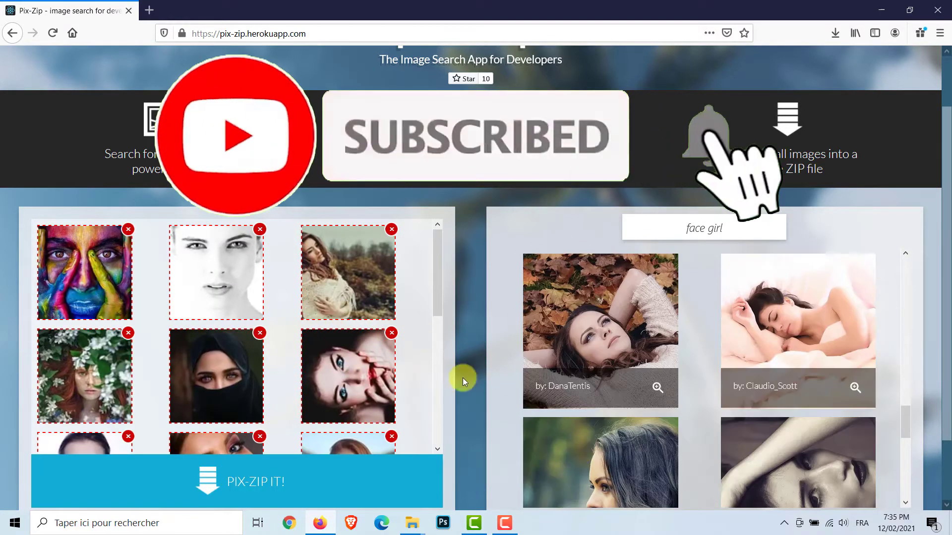
left_click_drag(654, 430, 342, 342)
scroll(639, 391, "down", 6)
left_click_drag(620, 367, 379, 364)
scroll(620, 368, "down", 3)
left_click_drag(610, 415, 421, 367)
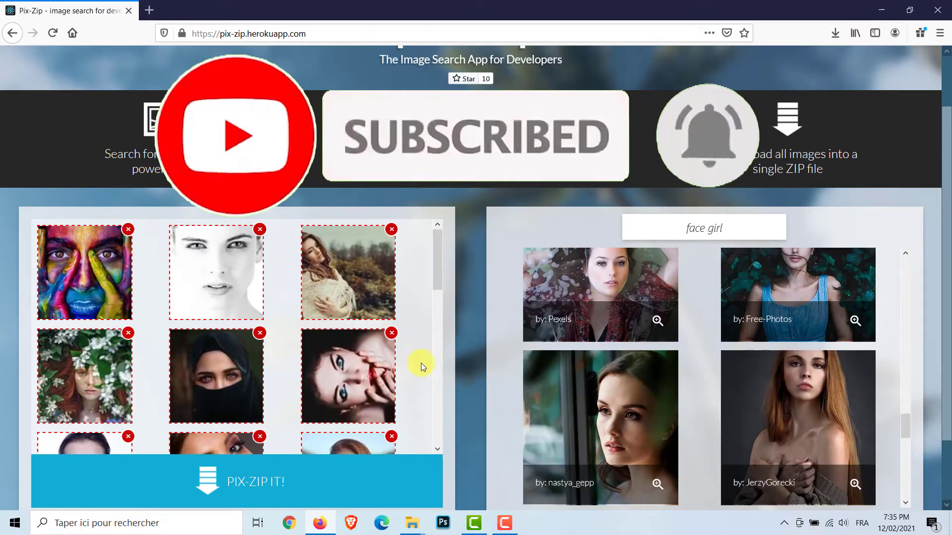
left_click(311, 484)
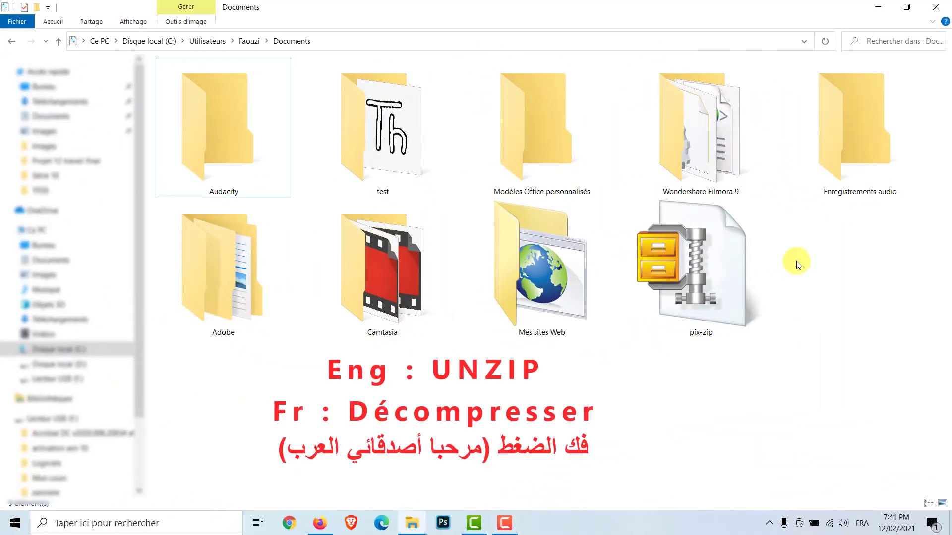
Create a new folder named pix-zip in Documents.
right_click(793, 262)
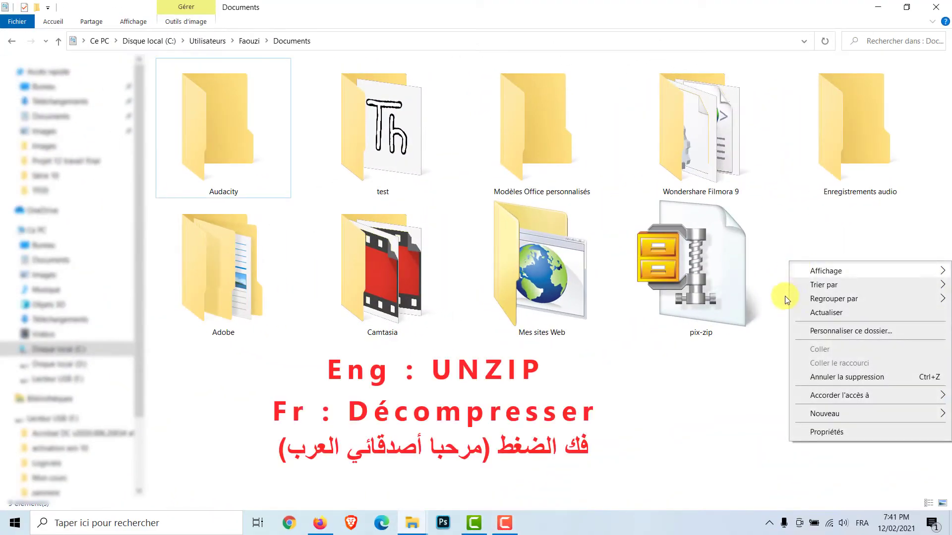
mouse_move(796, 412)
left_click(662, 269)
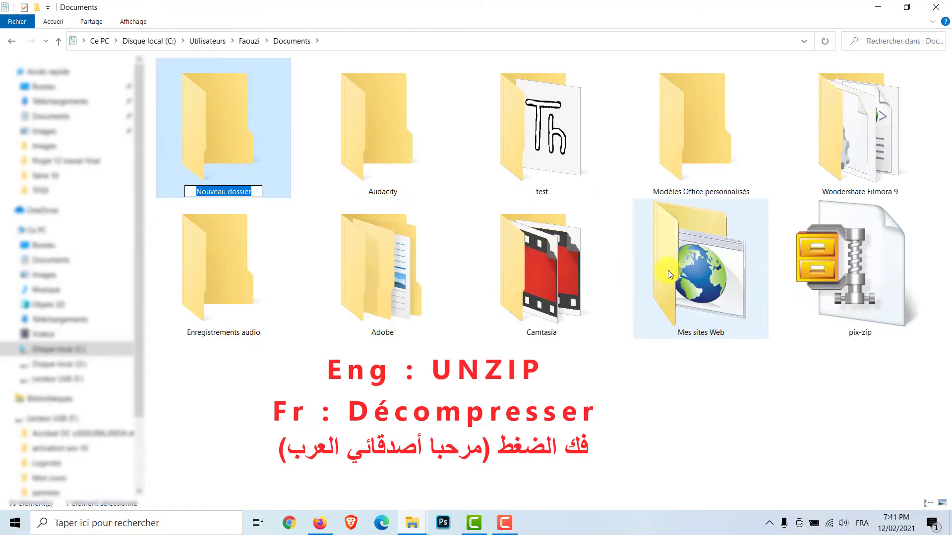
type("pix-z")
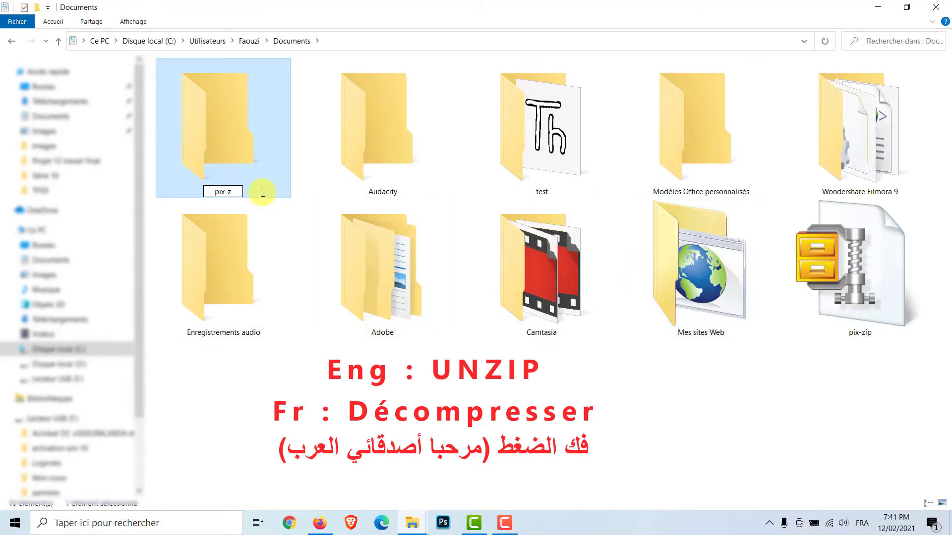
type("ip")
Unzip the pix-zip archive with WinZip into the pix-zip folder and select the extracted images.
left_click(853, 263)
right_click(852, 263)
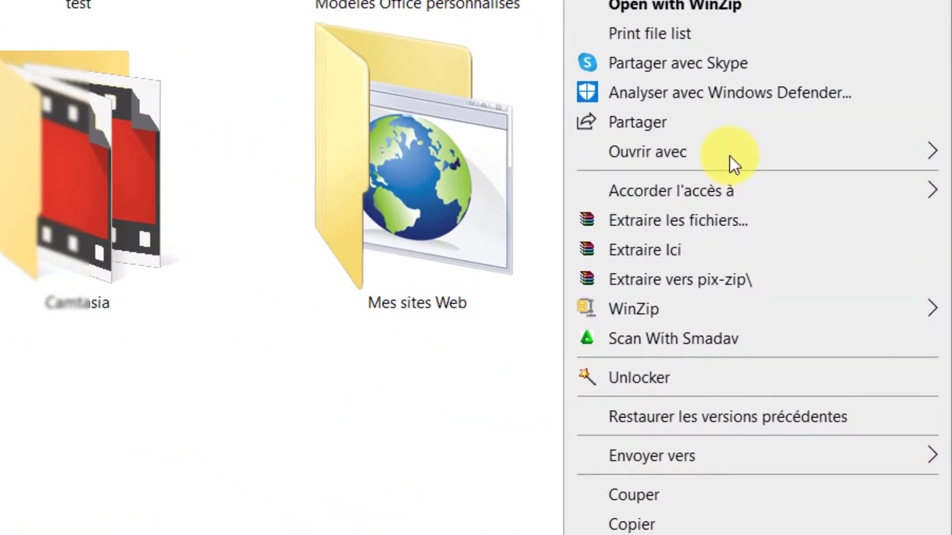
mouse_move(611, 311)
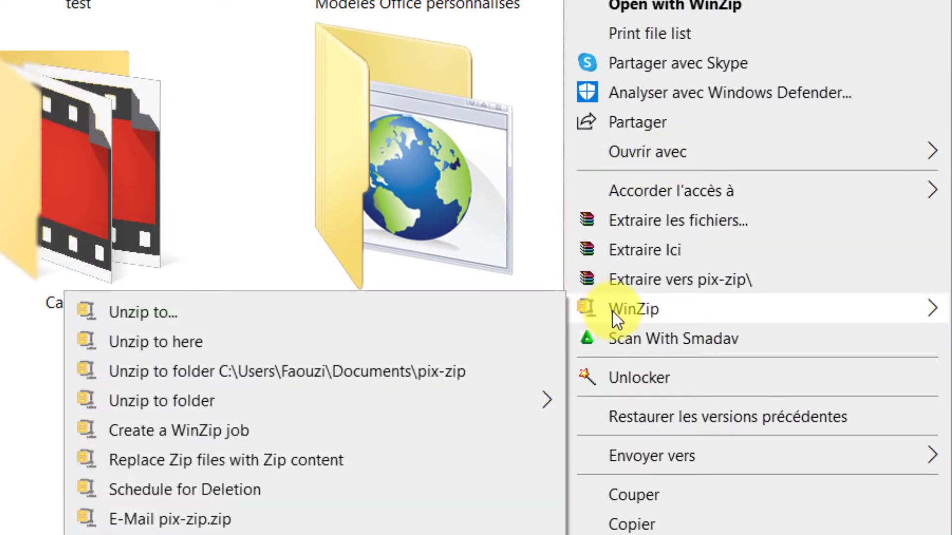
left_click(477, 311)
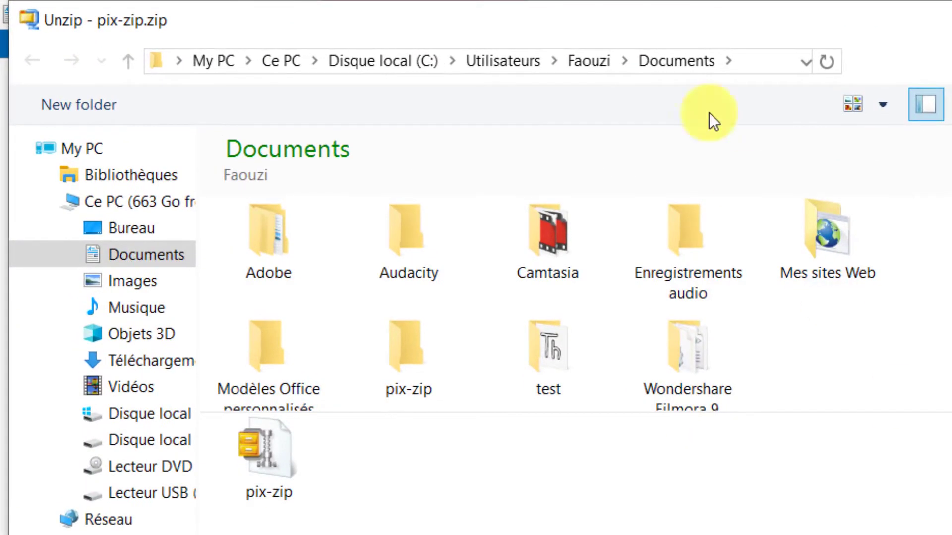
left_click(408, 347)
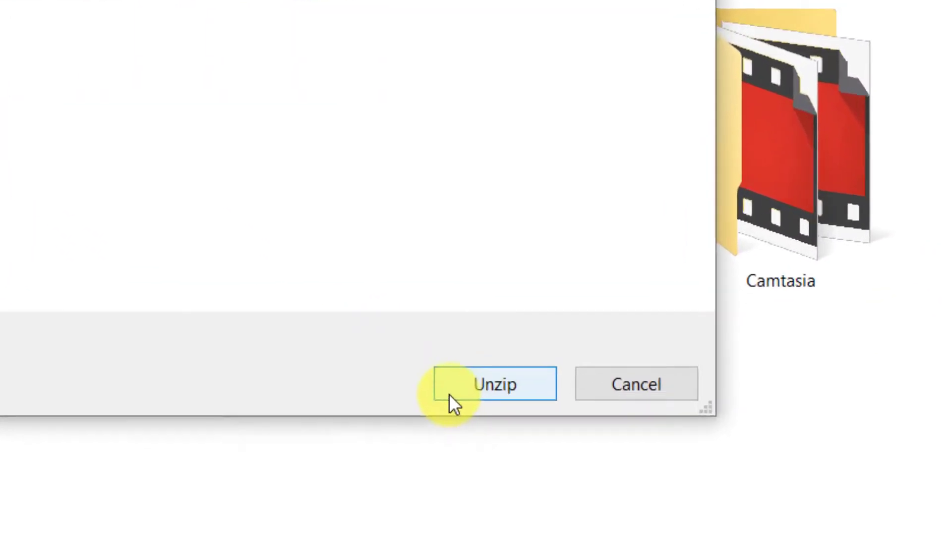
left_click(545, 514)
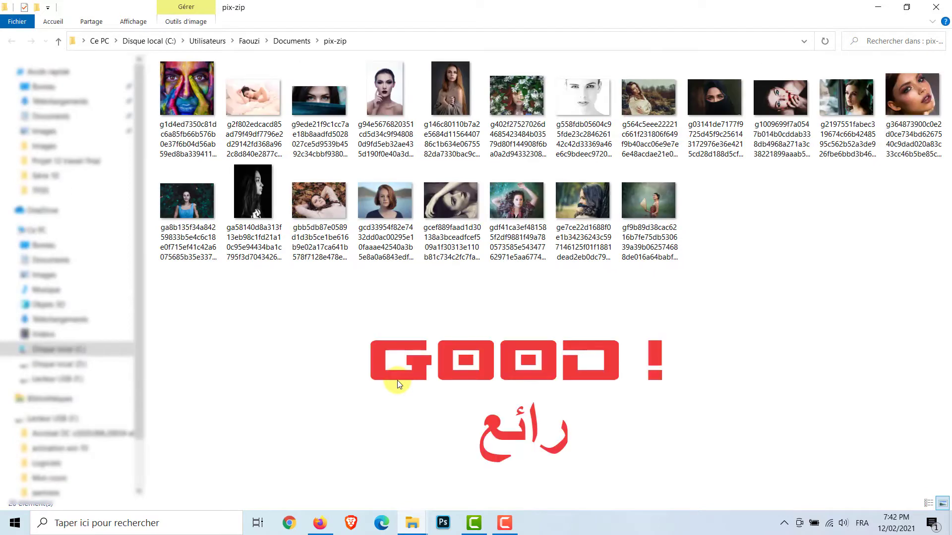
left_click_drag(923, 332, 159, 56)
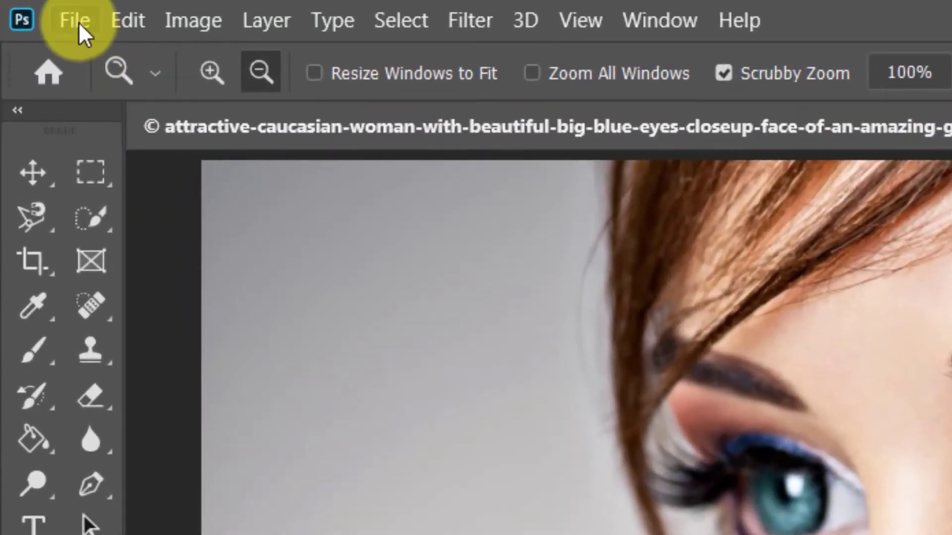
In Photoshop, start Contact Sheet II and choose the p13 folder inside projet 13 as the source images.
left_click(27, 8)
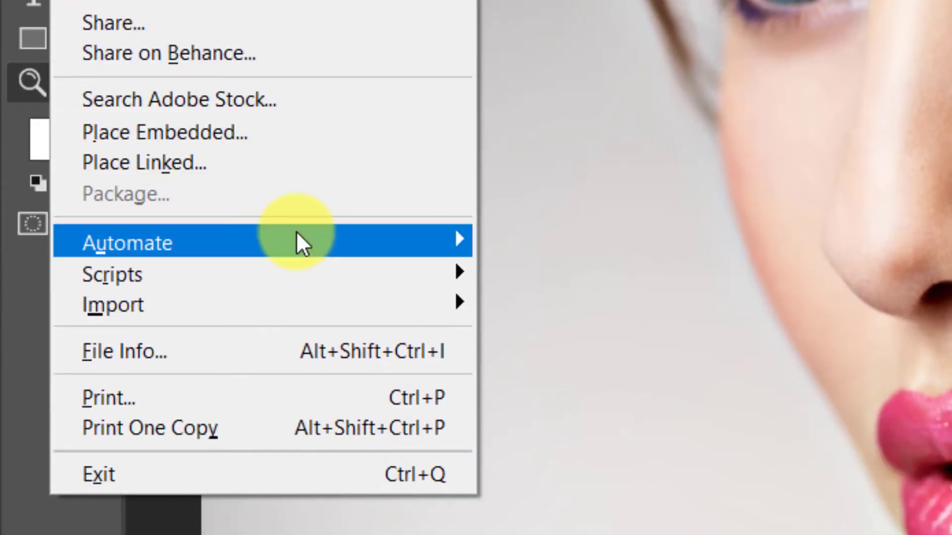
mouse_move(329, 234)
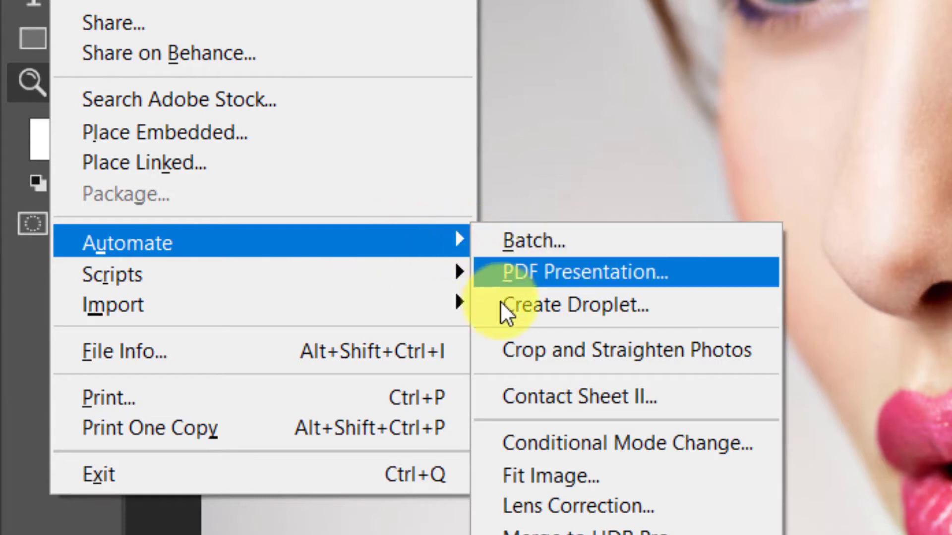
left_click(496, 395)
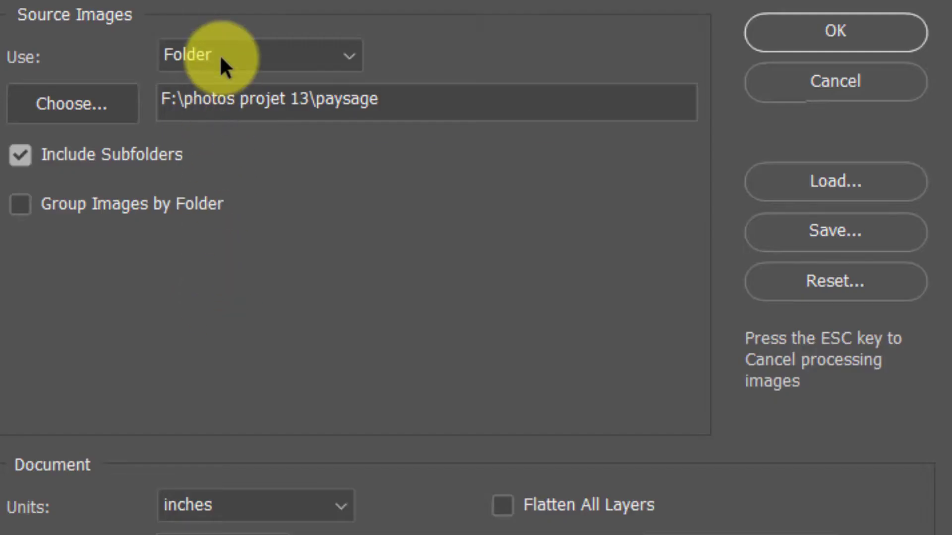
left_click(70, 110)
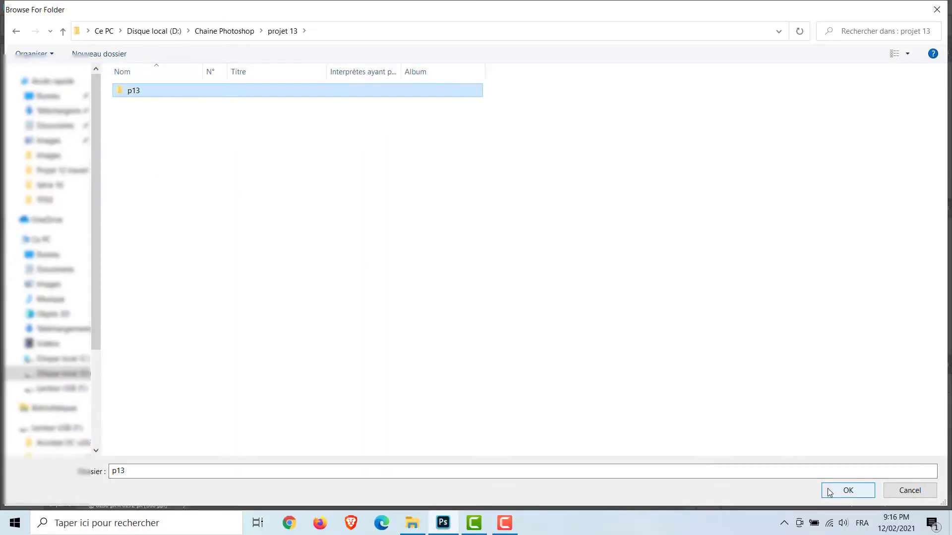
left_click(829, 491)
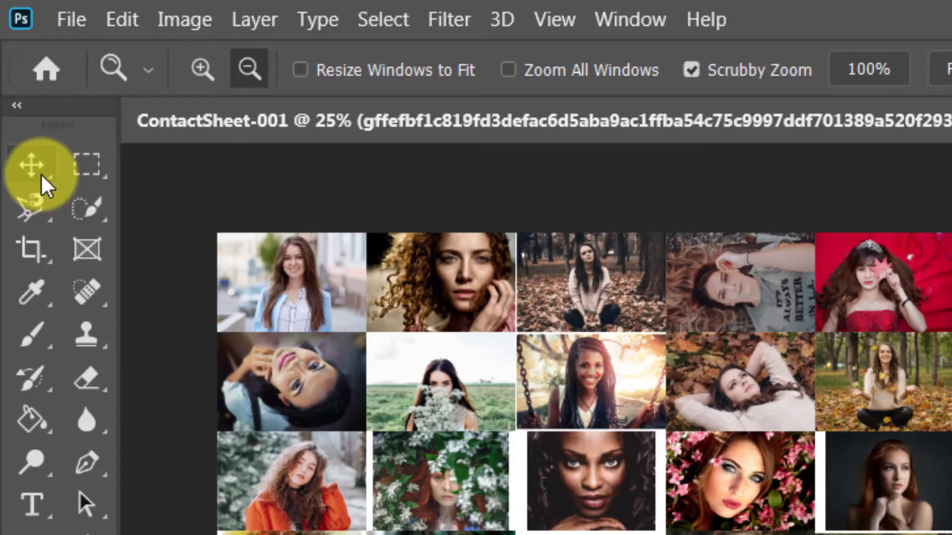
Activate the Move Tool, select the ninth picture in the contact sheet's top row and unlink its layer mask.
left_click(14, 66)
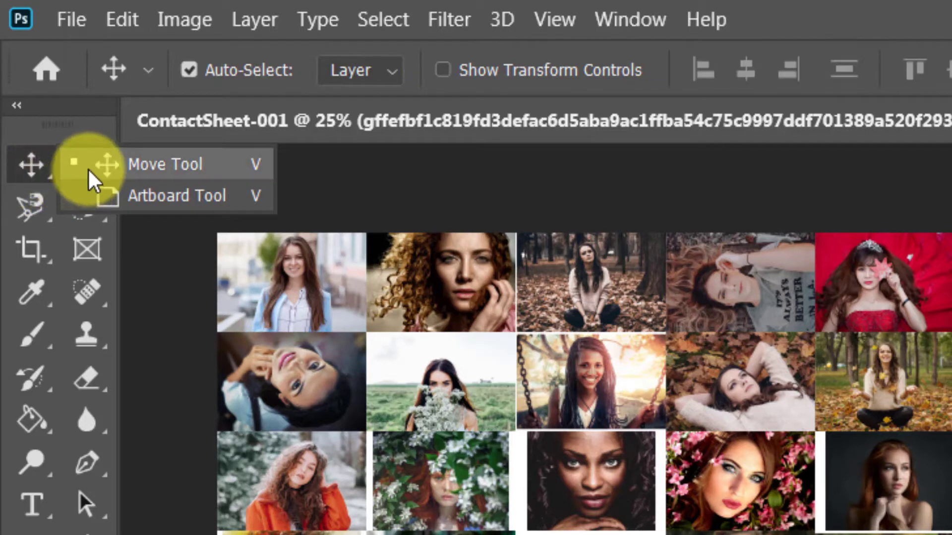
left_click(90, 168)
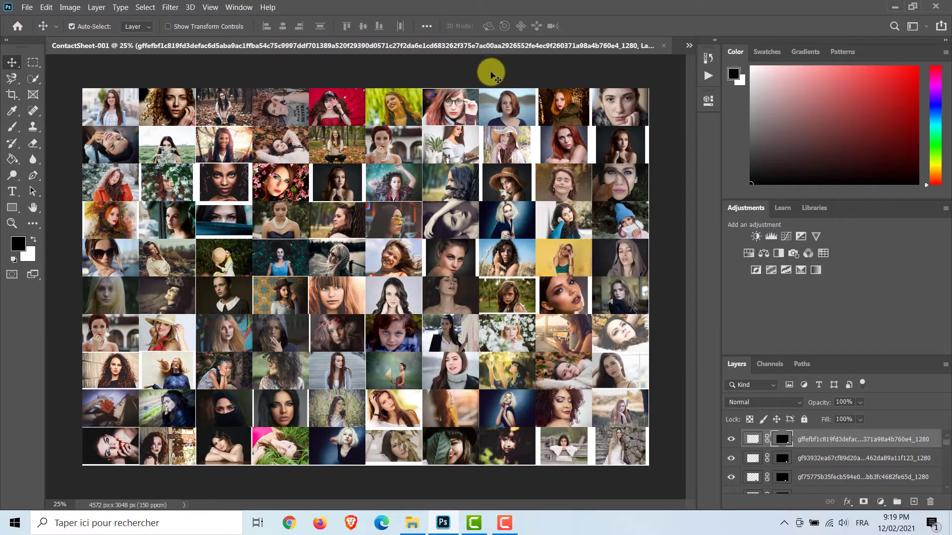
left_click(560, 113)
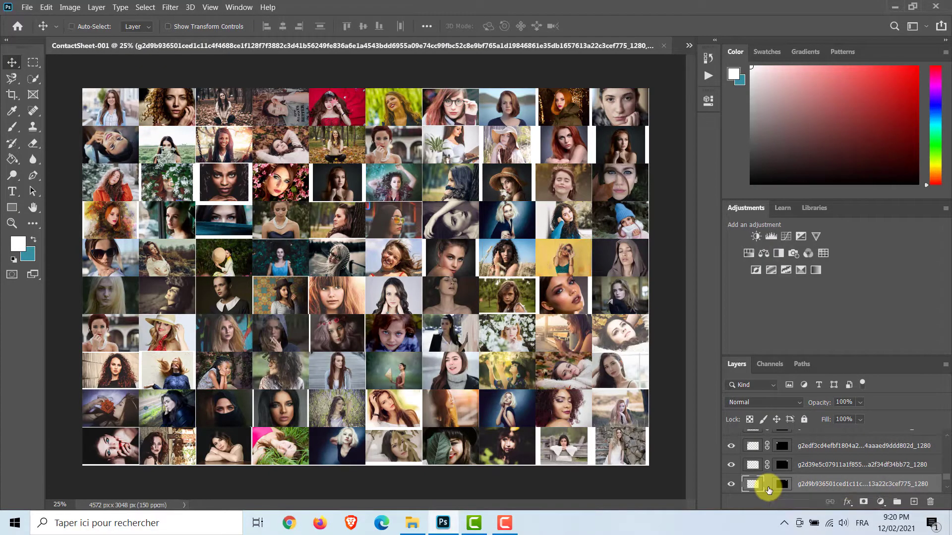
Enlarge the ninth picture of the top row with Free Transform so it covers the white gaps in its cell.
key("ctrl+t")
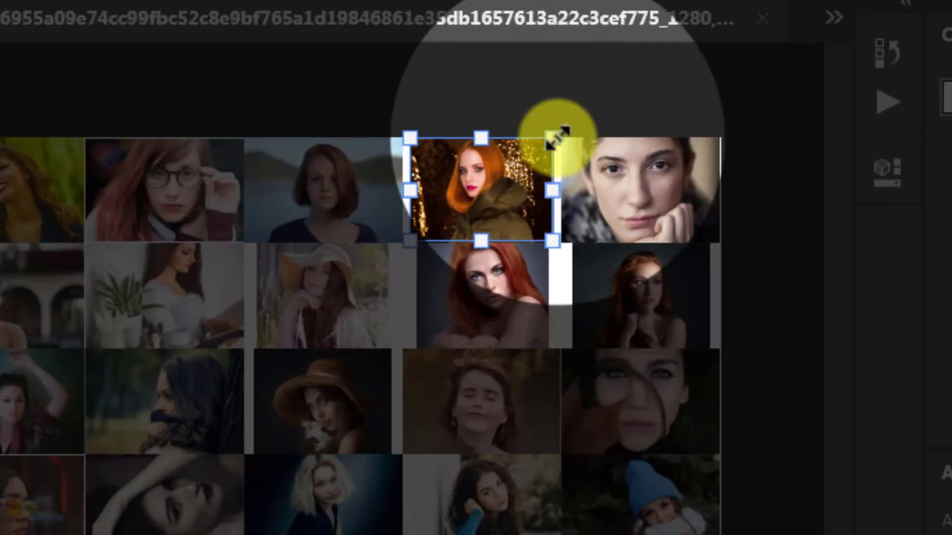
left_click_drag(553, 140, 565, 130)
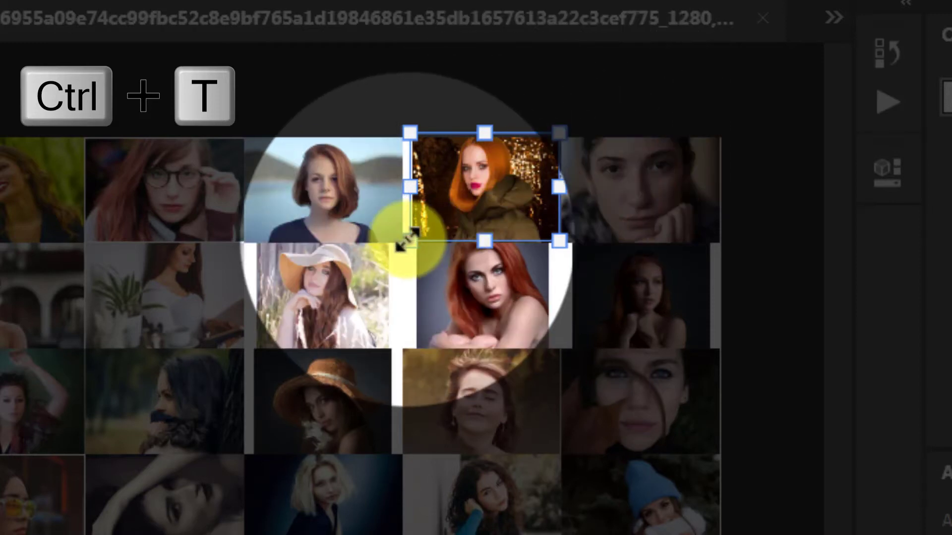
left_click_drag(409, 241, 402, 245)
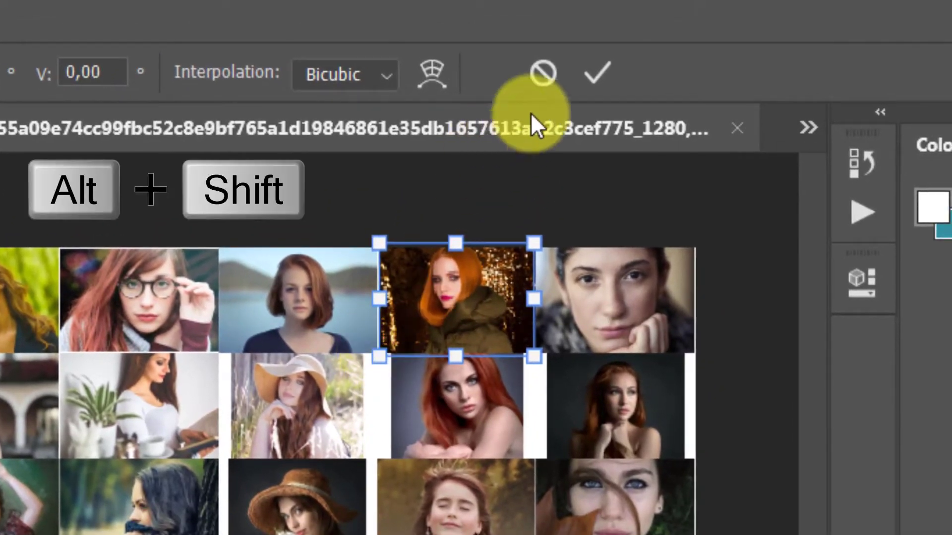
left_click(590, 72)
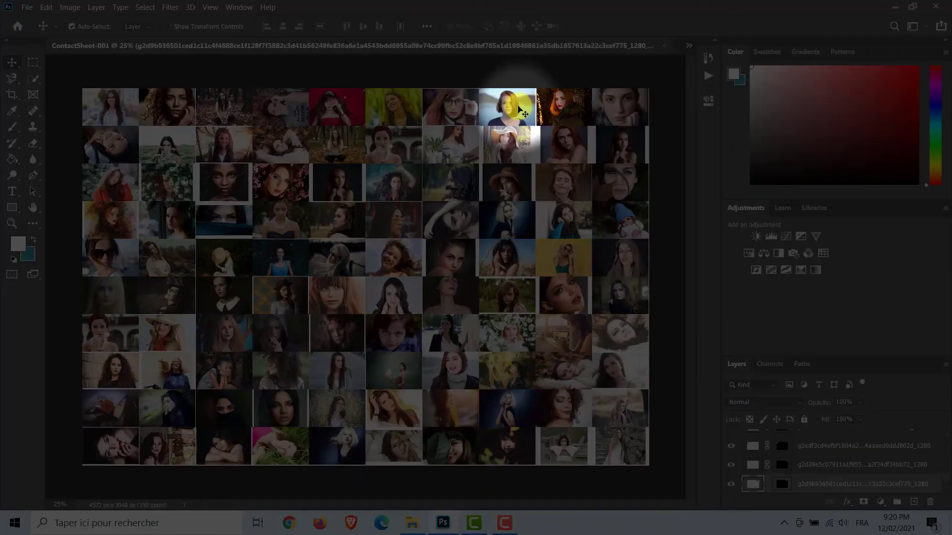
Unlink the layer mask of the eighth picture in the top row and enlarge the picture to fill its cell.
left_click(499, 132)
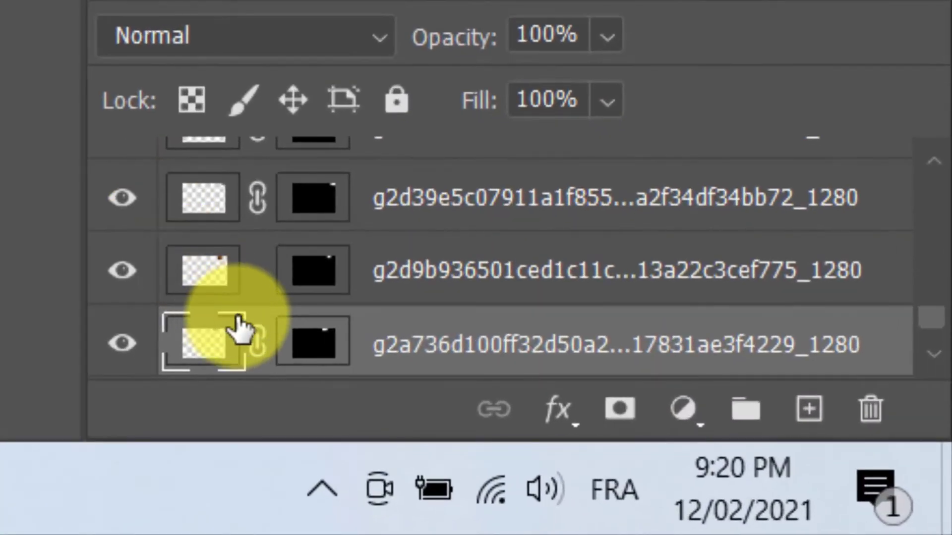
left_click(258, 342)
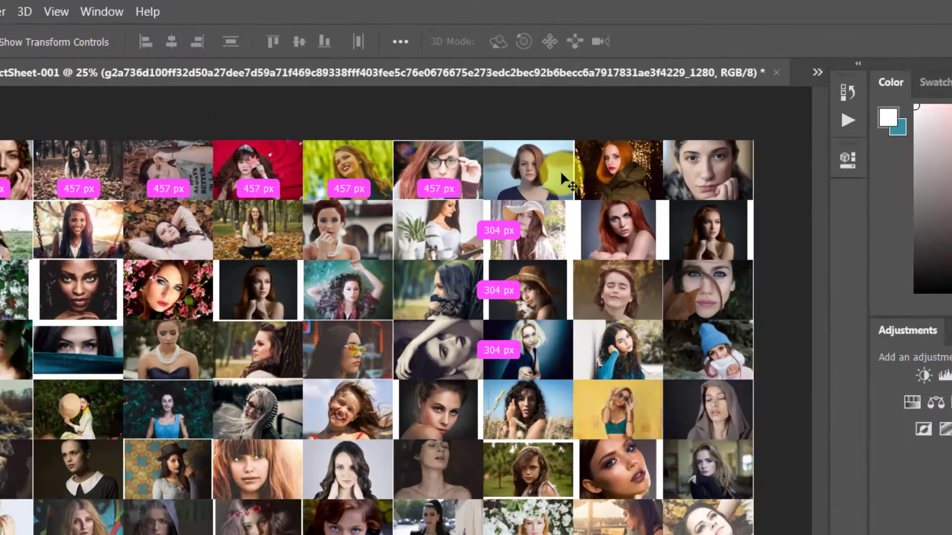
key("ctrl+t")
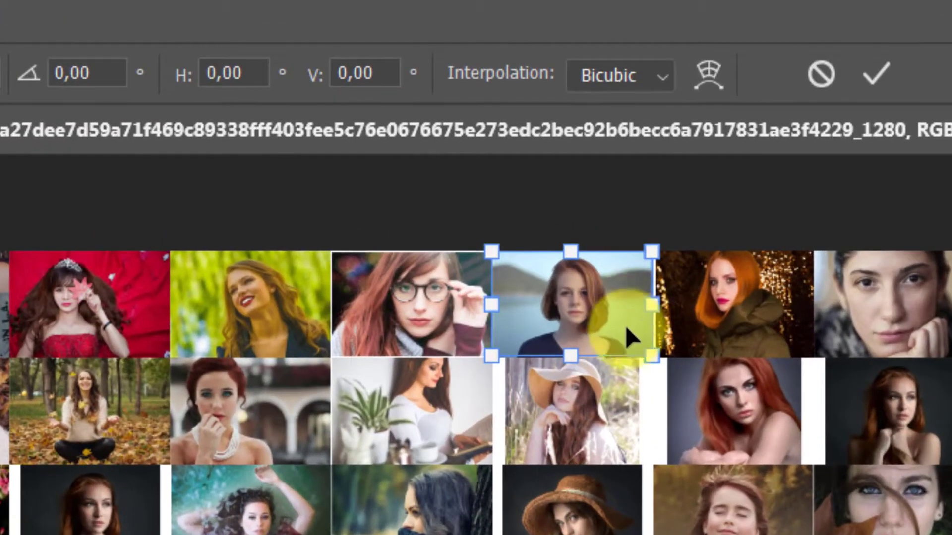
left_click_drag(663, 363, 676, 369)
left_click(876, 75)
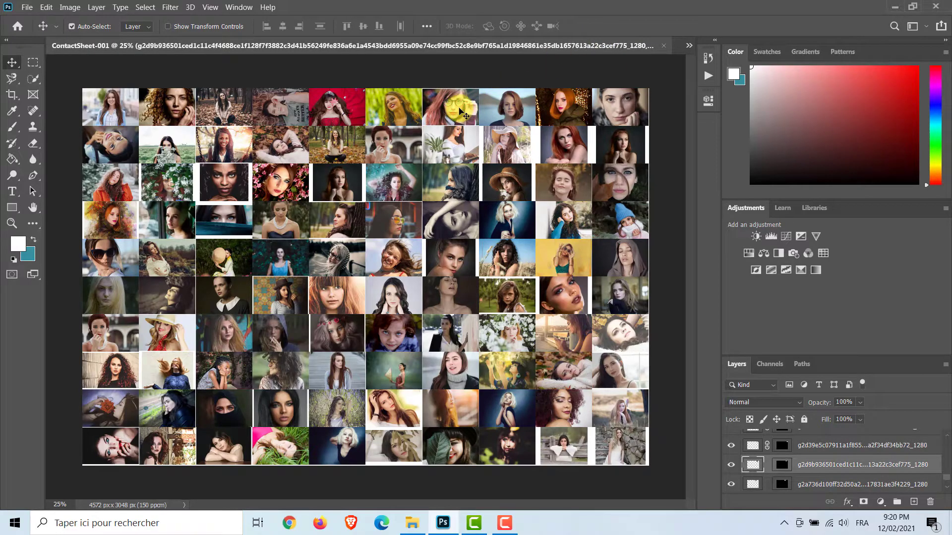
Enlarge the seventh picture of the contact sheet's top row to about 117% so it covers its cell.
left_click(461, 113)
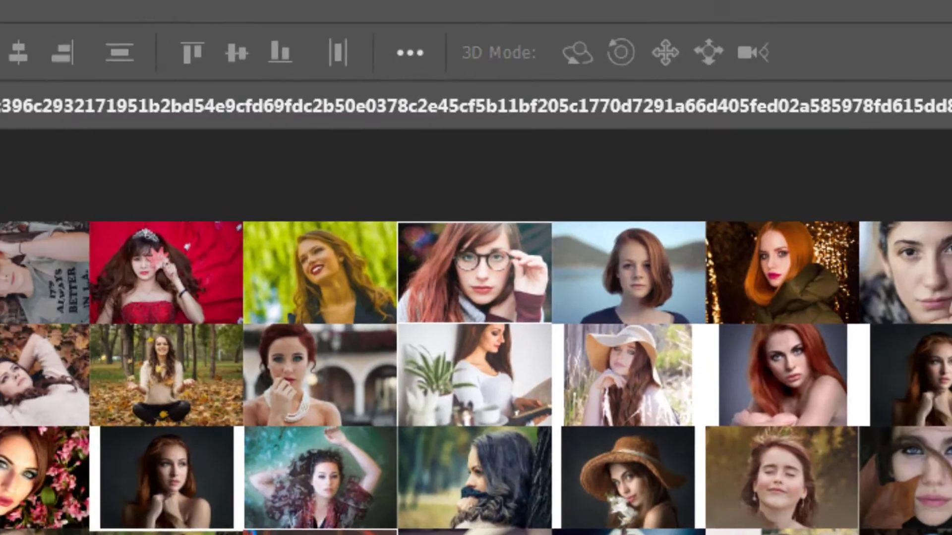
key("ctrl+t")
left_click_drag(570, 238, 579, 233)
left_click_drag(418, 339, 399, 347)
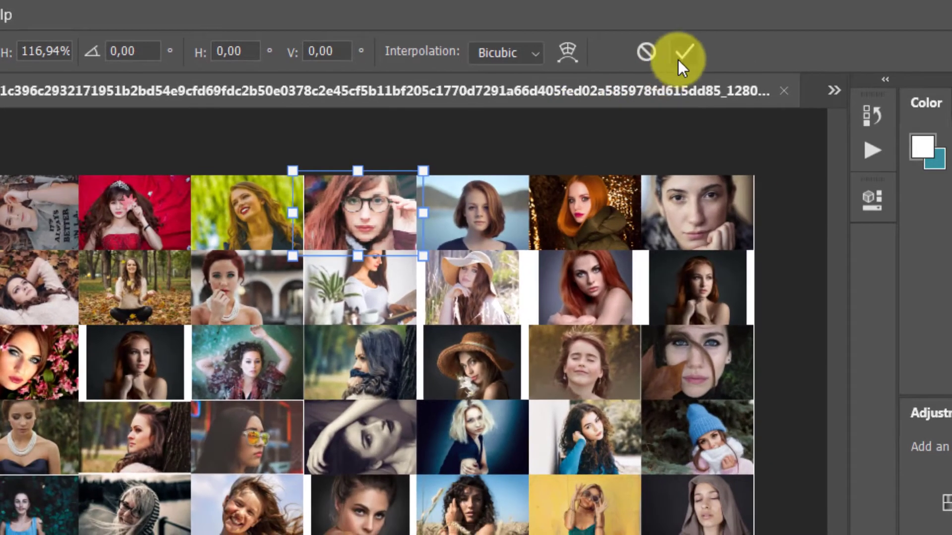
left_click(683, 52)
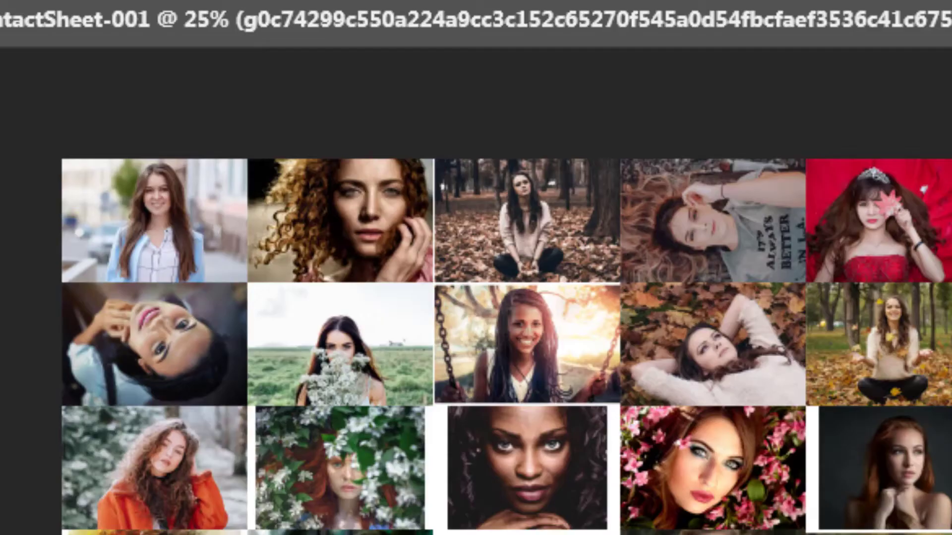
Enlarge the second picture of the top row to about 105% and the third to about 107% to fill their cells.
key("ctrl+t")
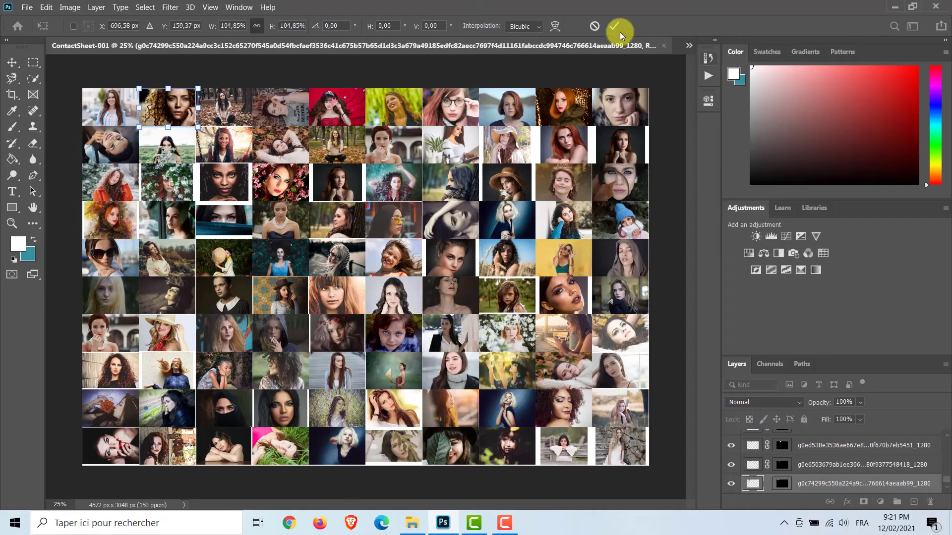
left_click(613, 24)
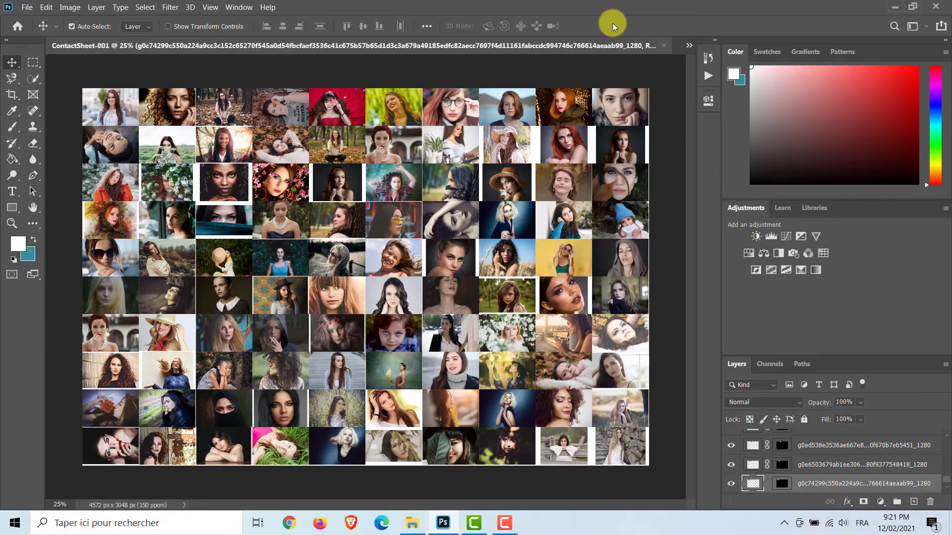
left_click(211, 107)
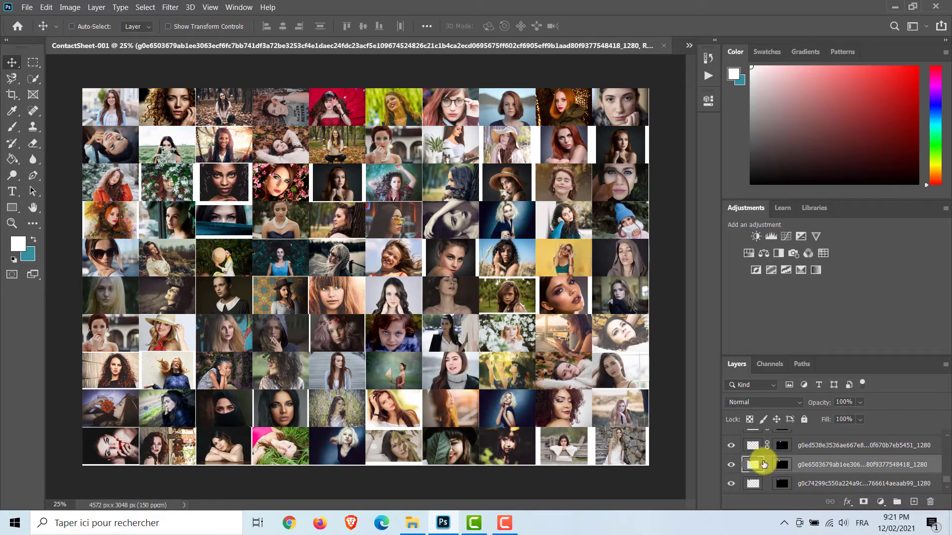
key("ctrl+t")
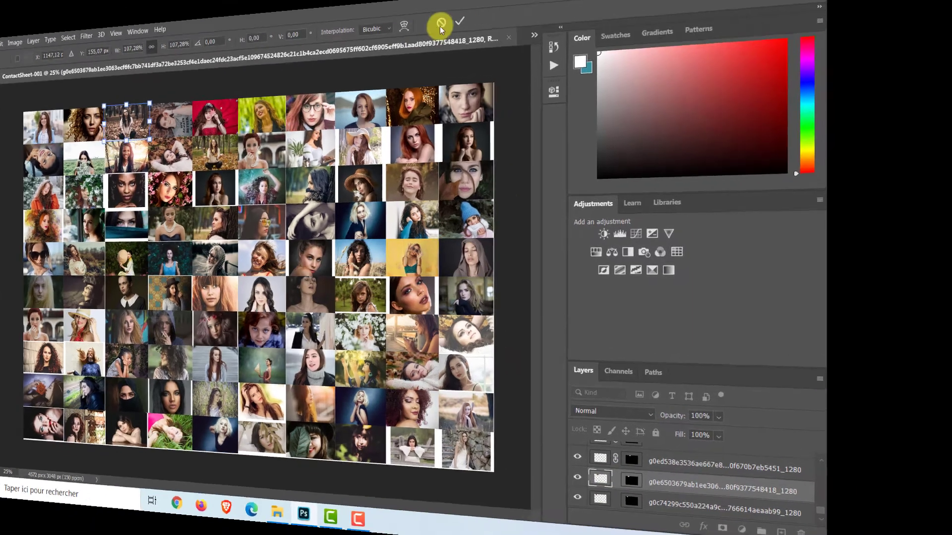
left_click(441, 24)
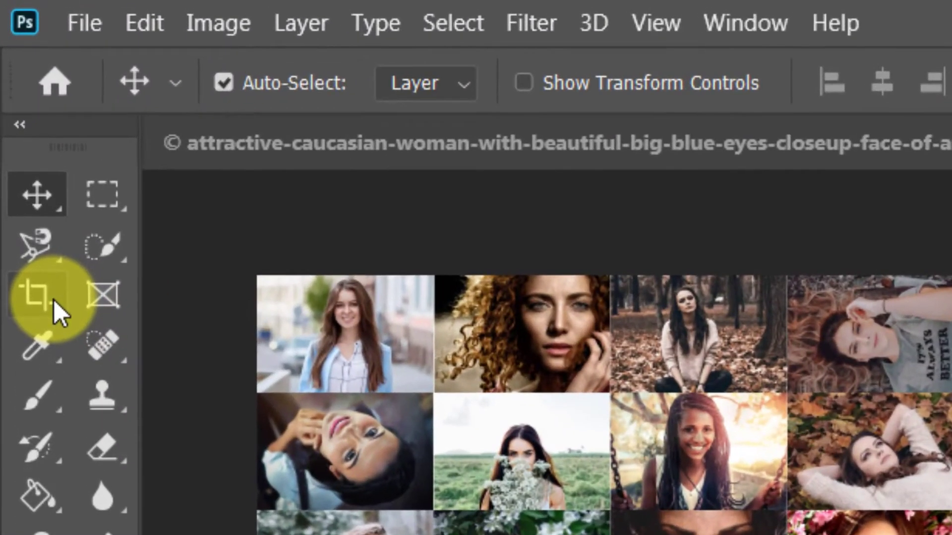
Trim the thin white borders off the contact sheet's right and bottom edges with the Crop Tool, to about 4570 x 3040 px.
left_click(12, 94)
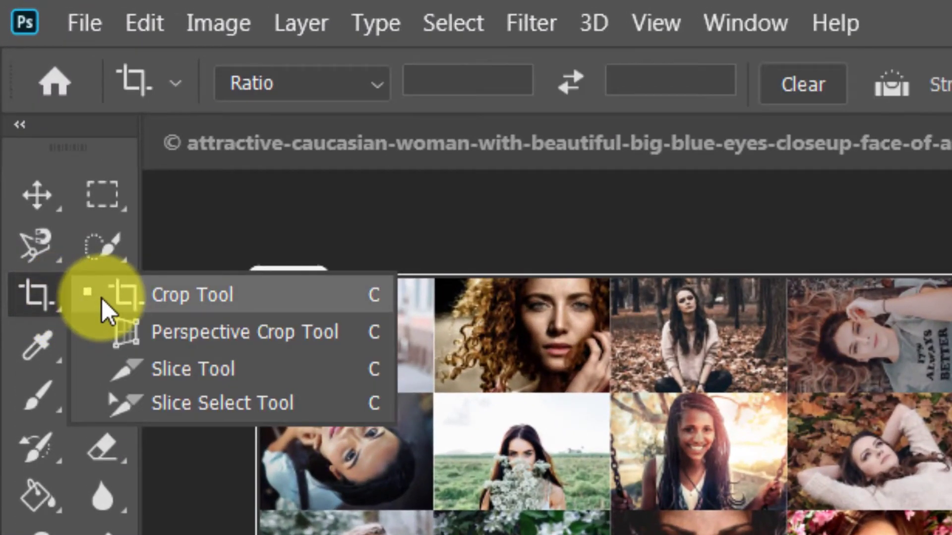
left_click(102, 298)
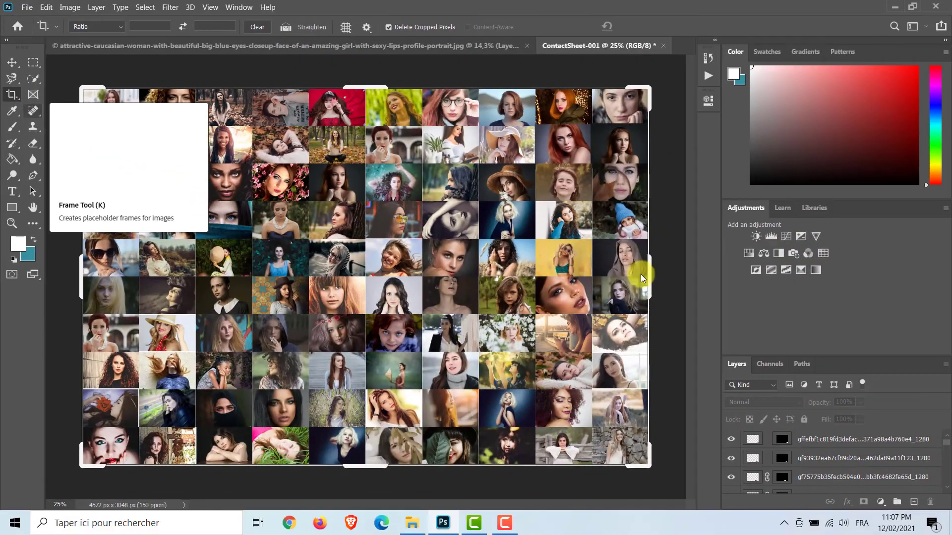
left_click_drag(651, 273, 649, 273)
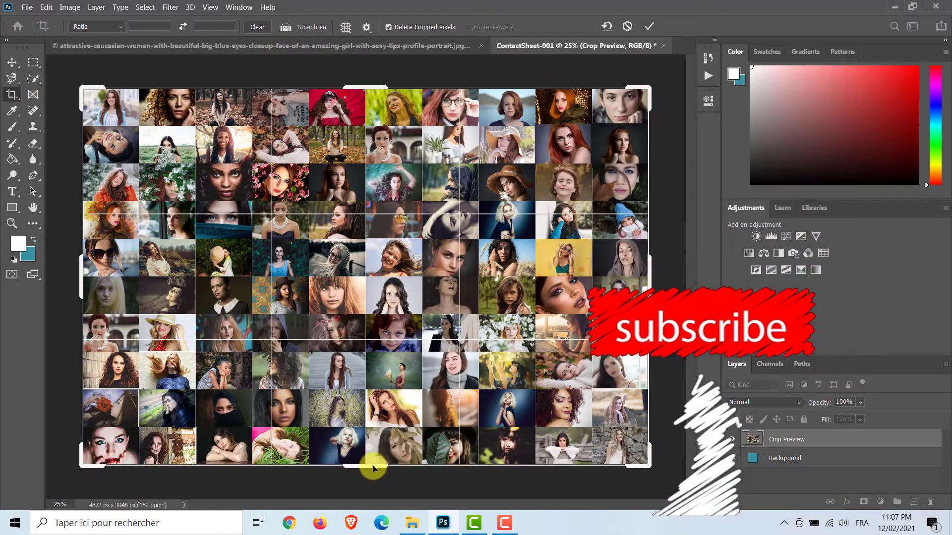
left_click_drag(372, 466, 372, 465)
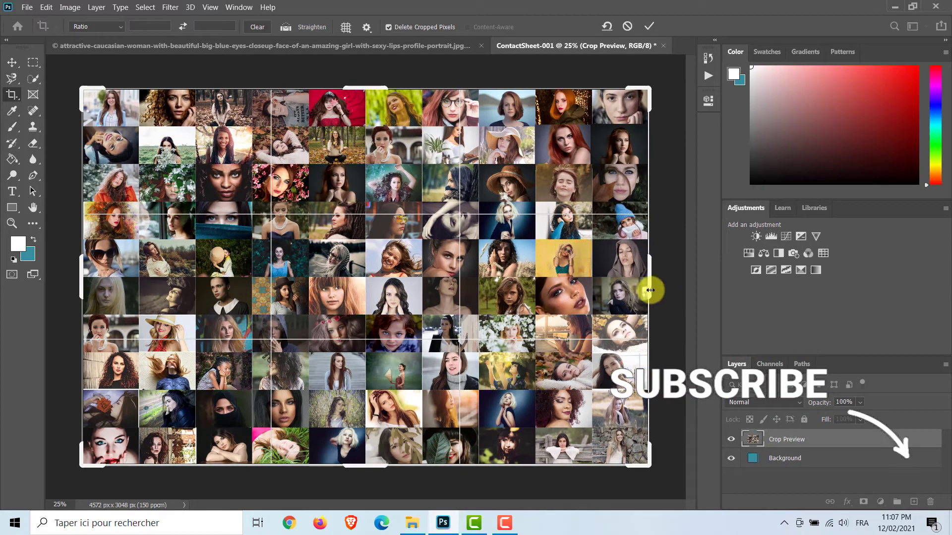
left_click_drag(650, 290, 649, 290)
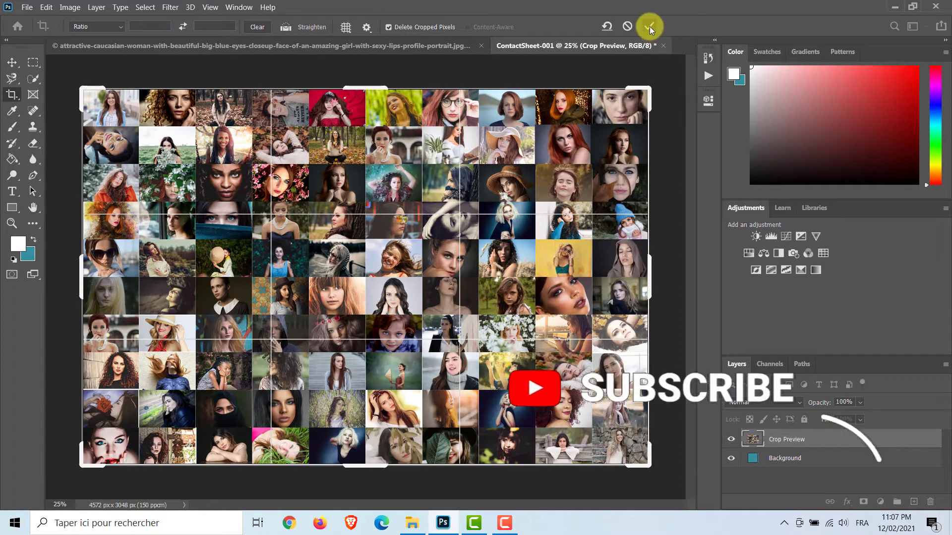
left_click(649, 26)
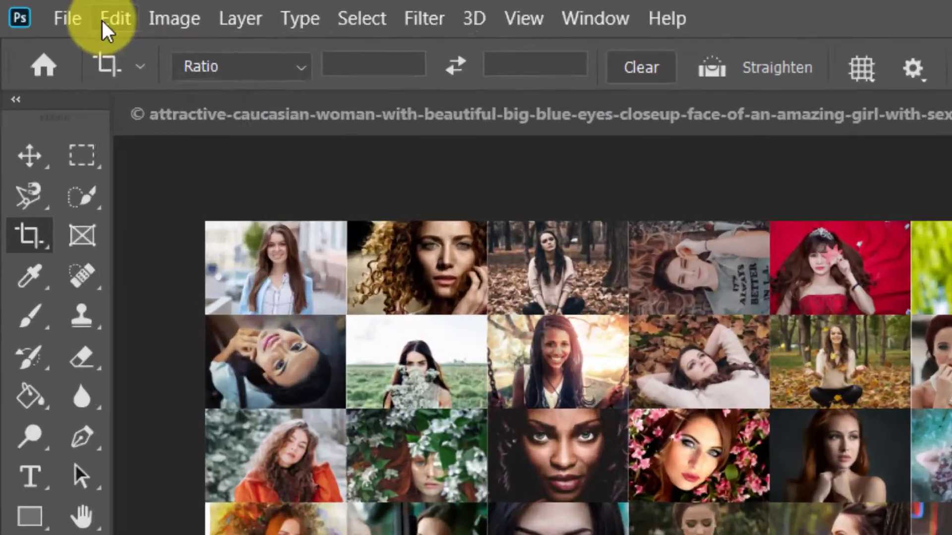
Define the cropped contact sheet as a pattern named "my pattern".
left_click(42, 7)
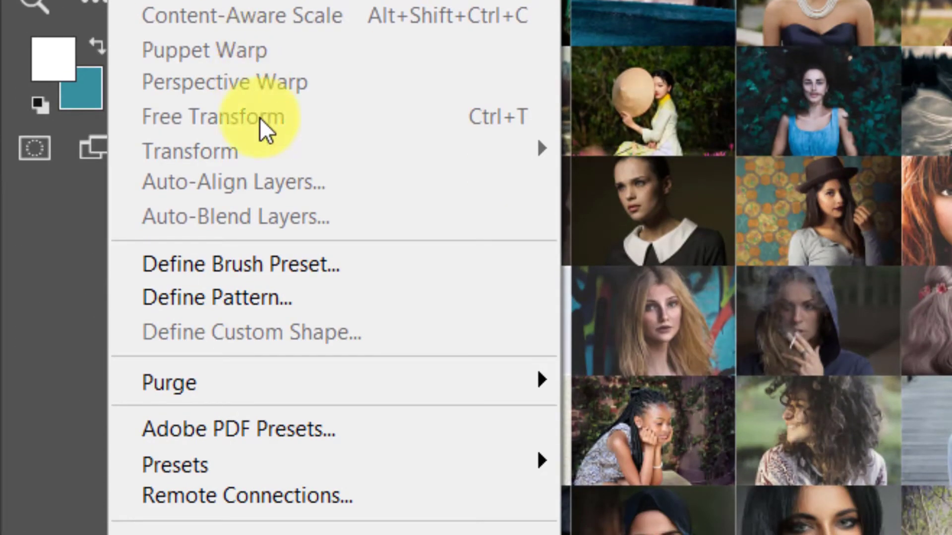
left_click(320, 296)
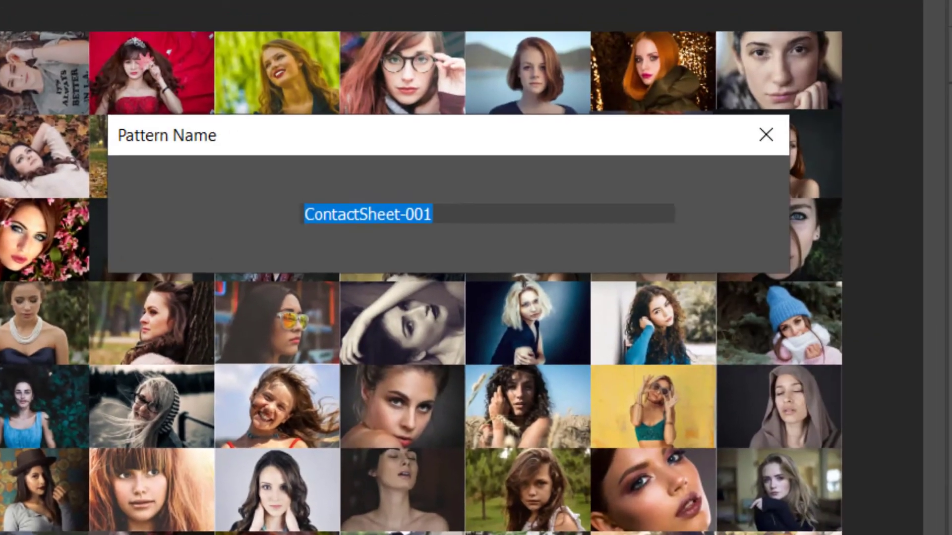
type("my ")
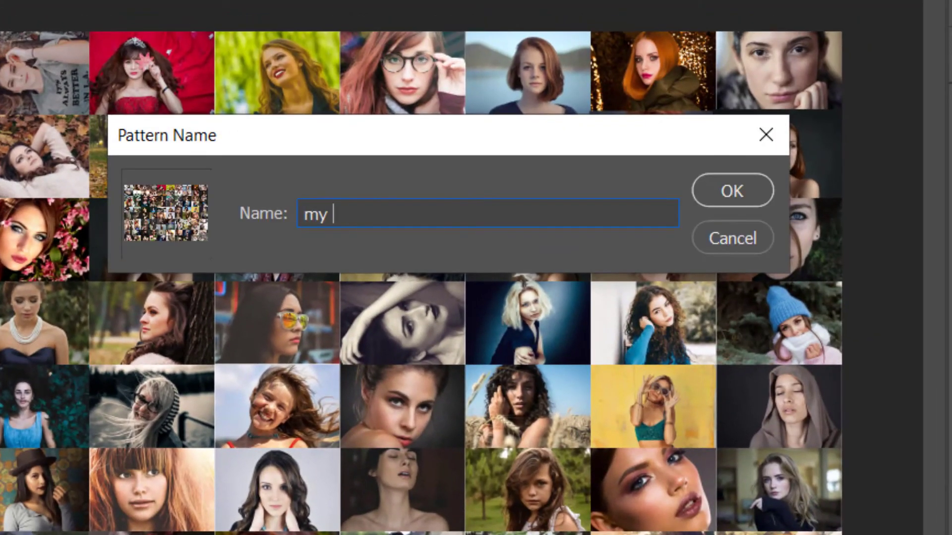
type("pattern")
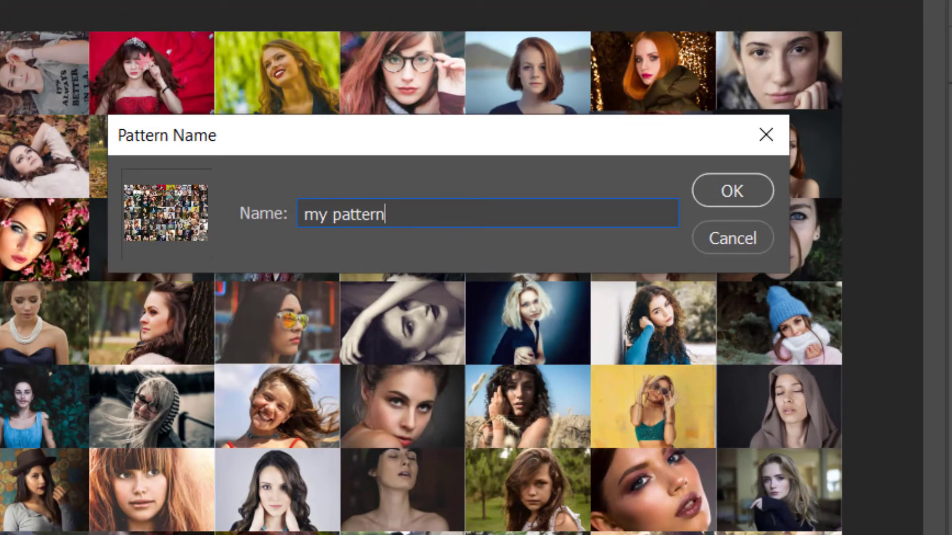
left_click(718, 185)
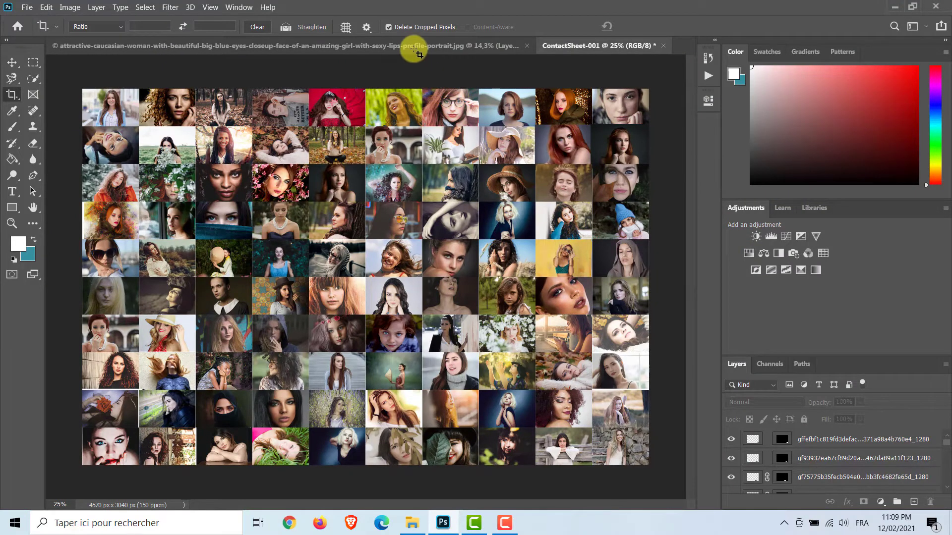
In the close-up portrait document, add a Pattern fill layer with the contact sheet pattern above Layer 0 at 70% scale.
left_click(414, 49)
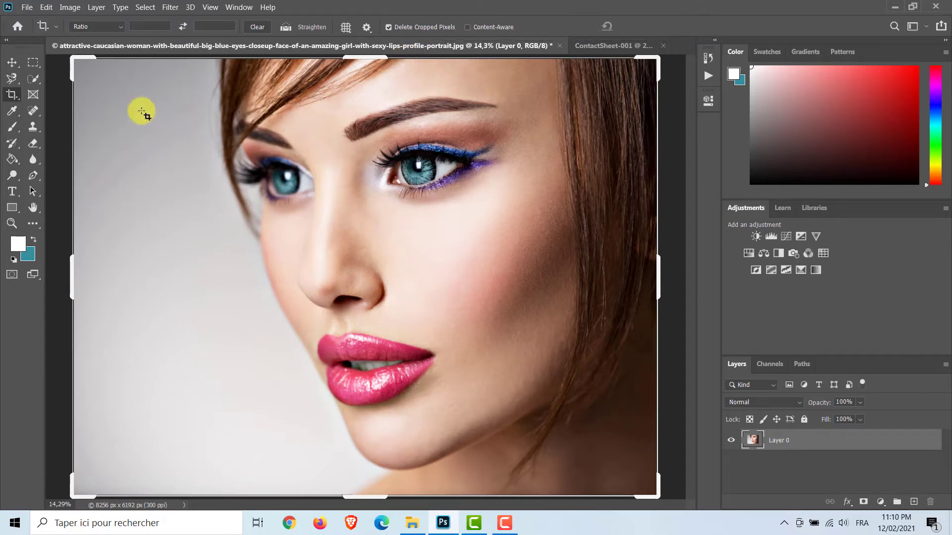
left_click(11, 62)
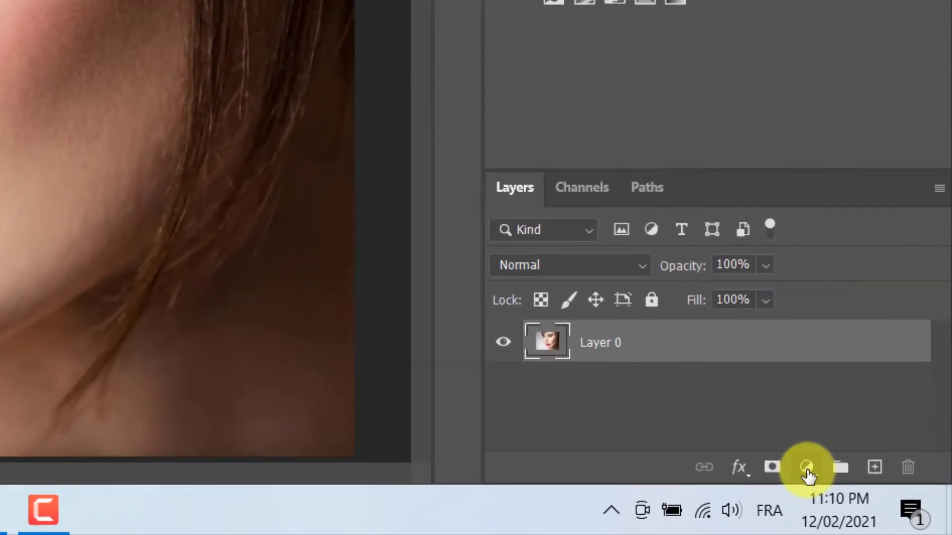
left_click(879, 500)
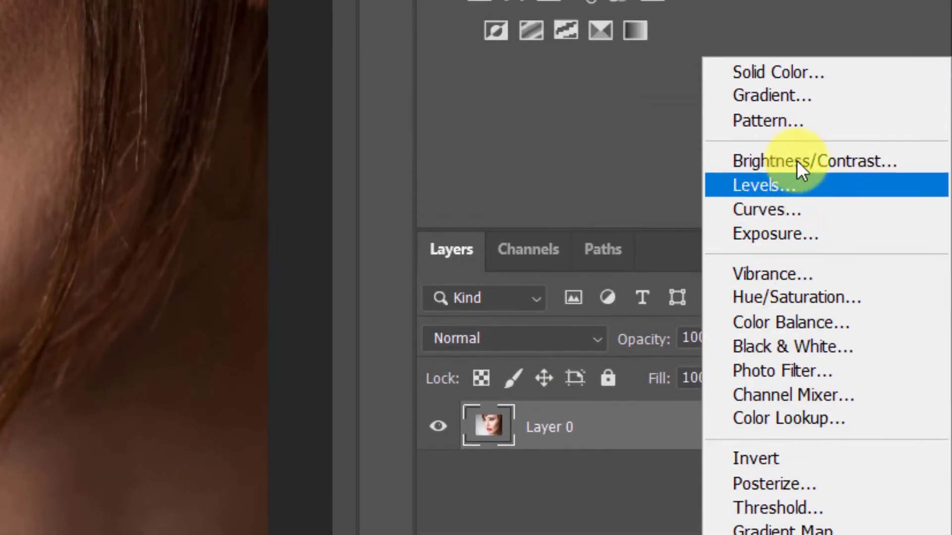
left_click(812, 122)
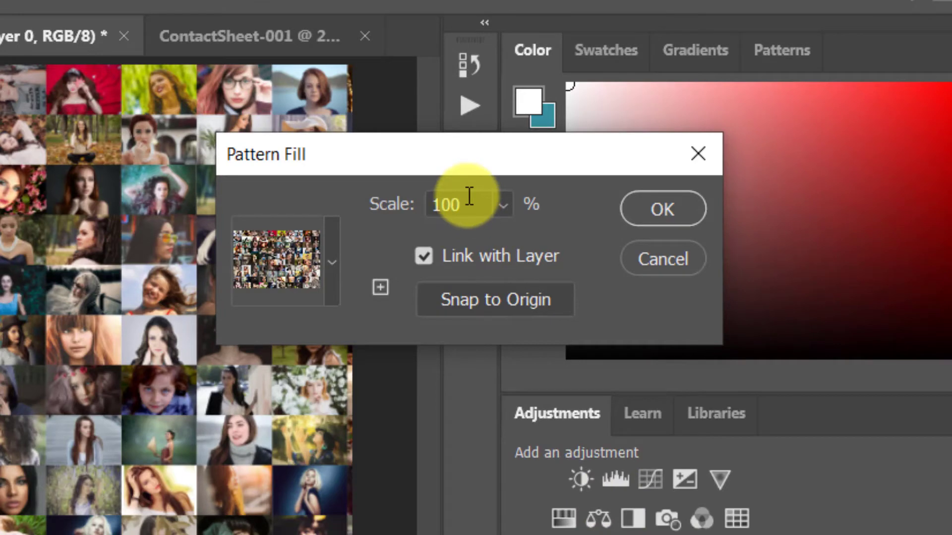
left_click_drag(454, 204, 424, 197)
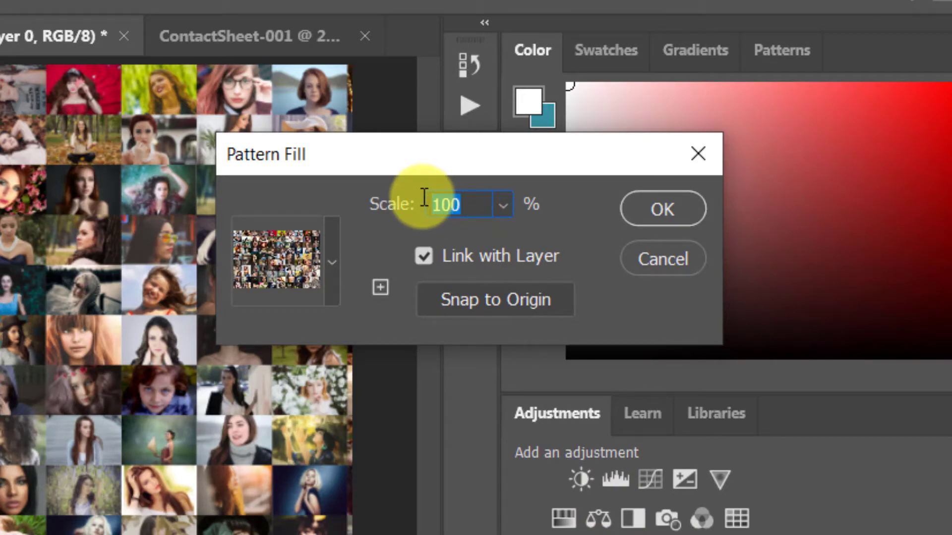
type("70")
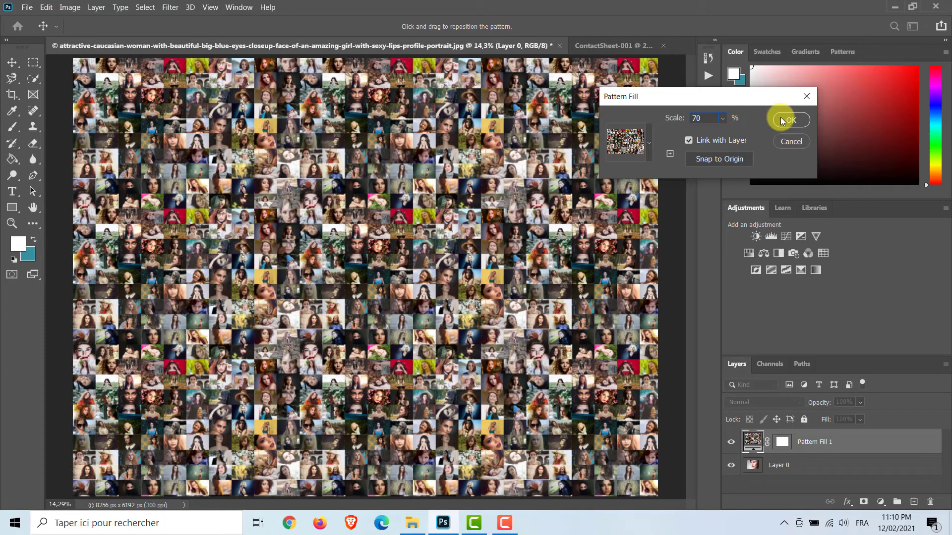
left_click(781, 120)
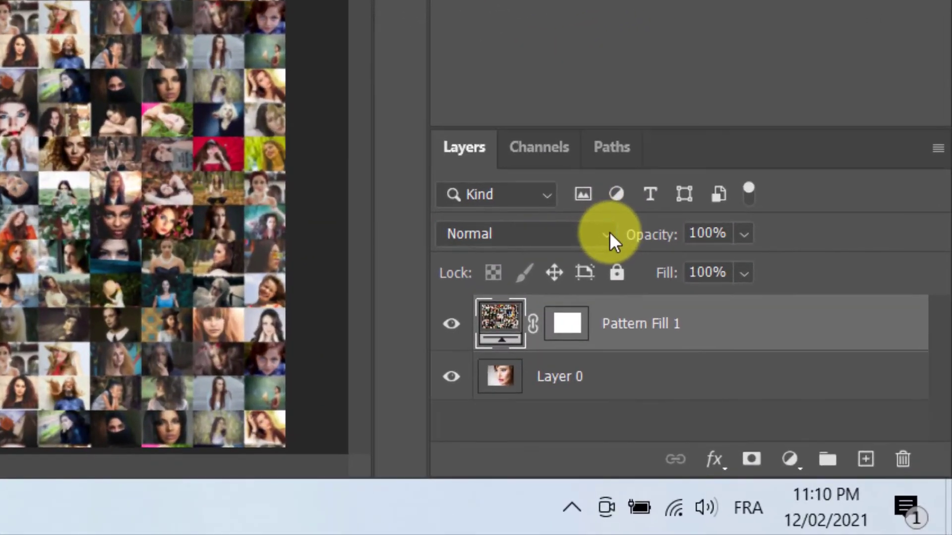
Set the pattern fill layer's blend mode to Overlay.
left_click(609, 232)
scroll(595, 156, "down", 5)
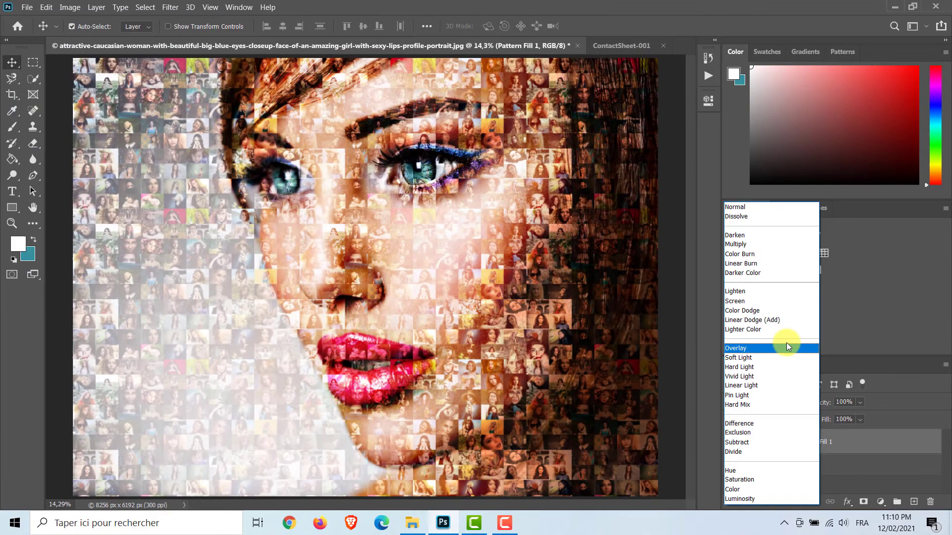
left_click(709, 254)
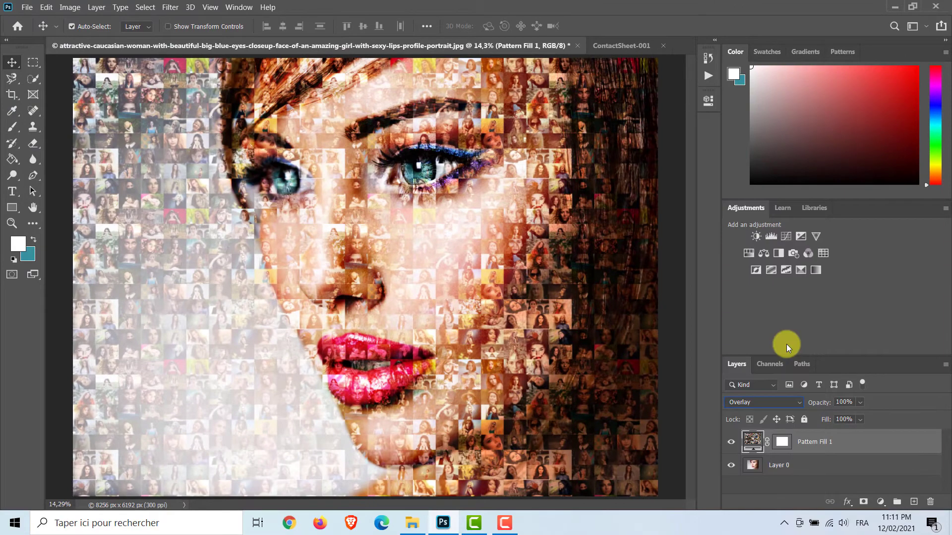
Select the portrait layer, Layer 0, and convert it to a smart object.
left_click(757, 465)
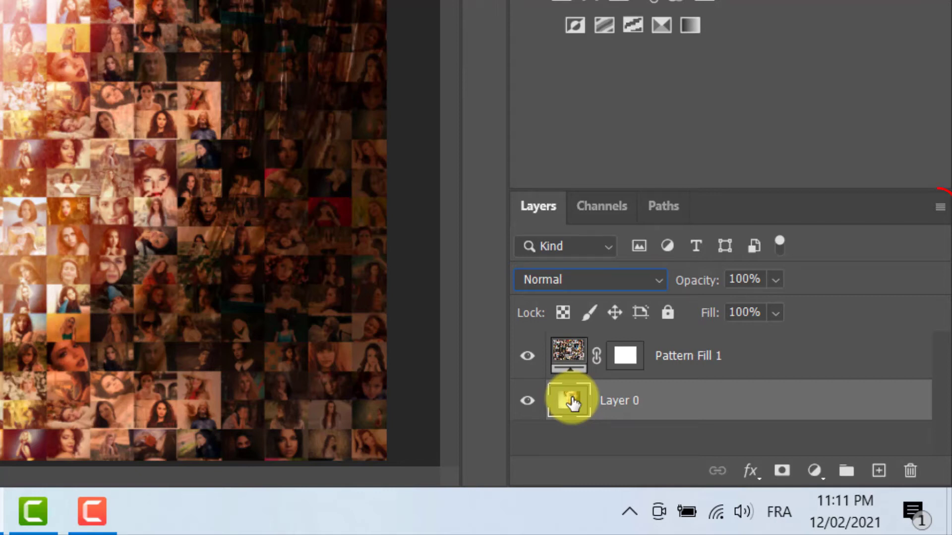
left_click(939, 208)
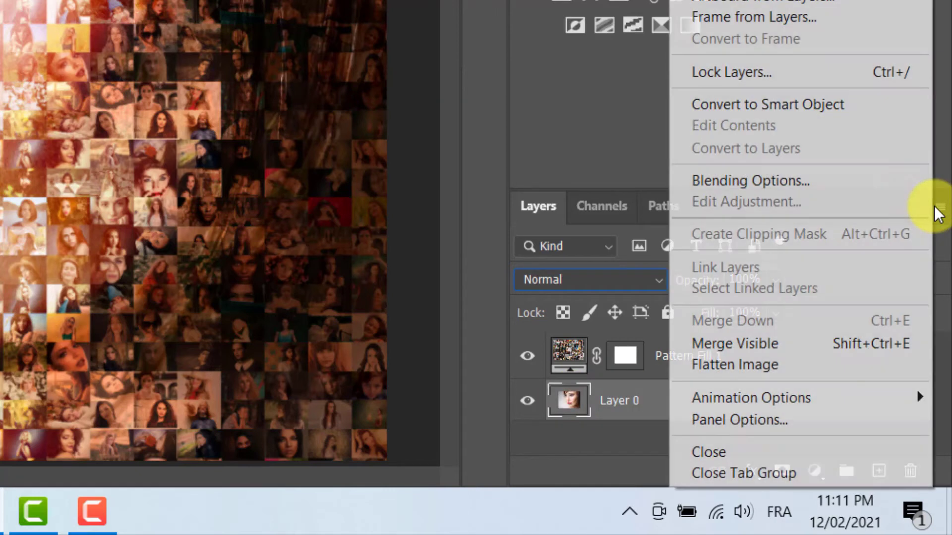
left_click(879, 108)
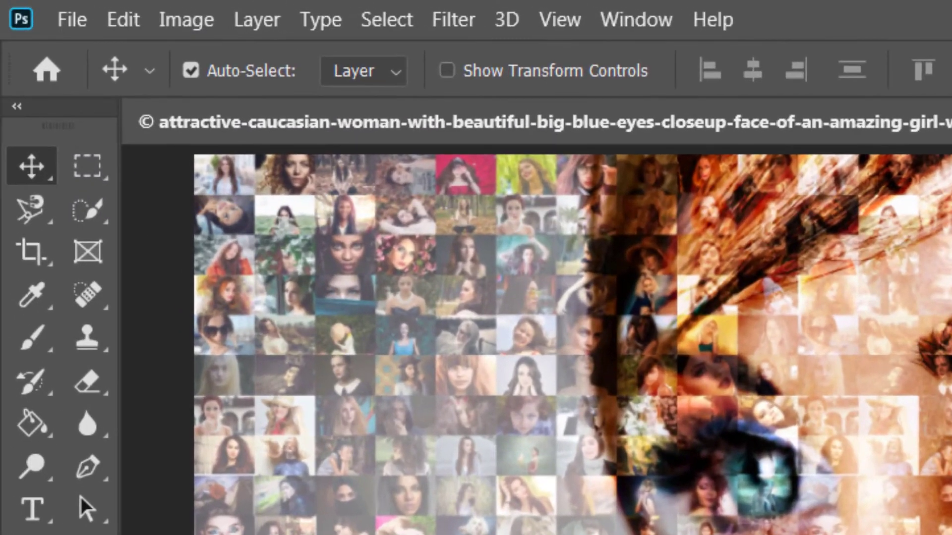
Apply Shadows/Highlights to Layer 0: shadows 57%, 39%, 85 px; highlights 20%, 46%, 116 px; color +14, midtone -4.
left_click(187, 20)
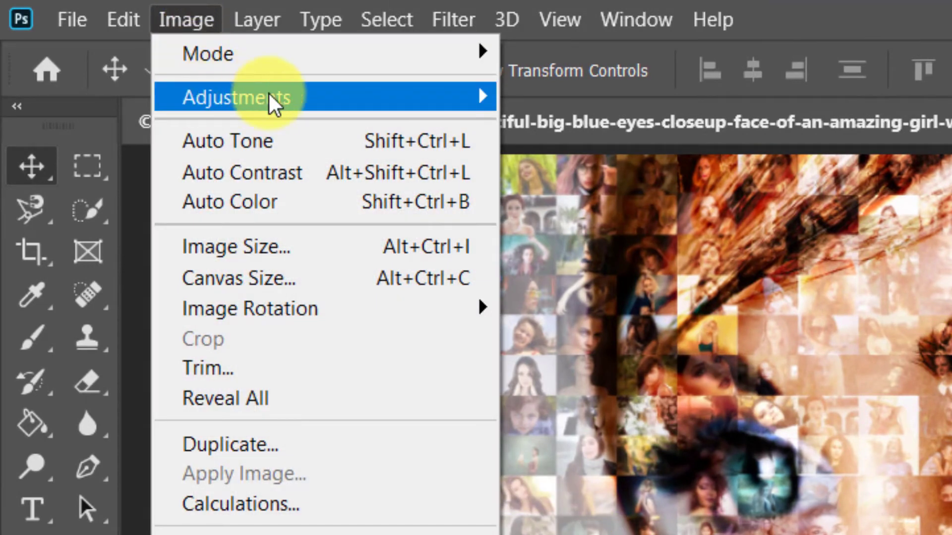
mouse_move(399, 105)
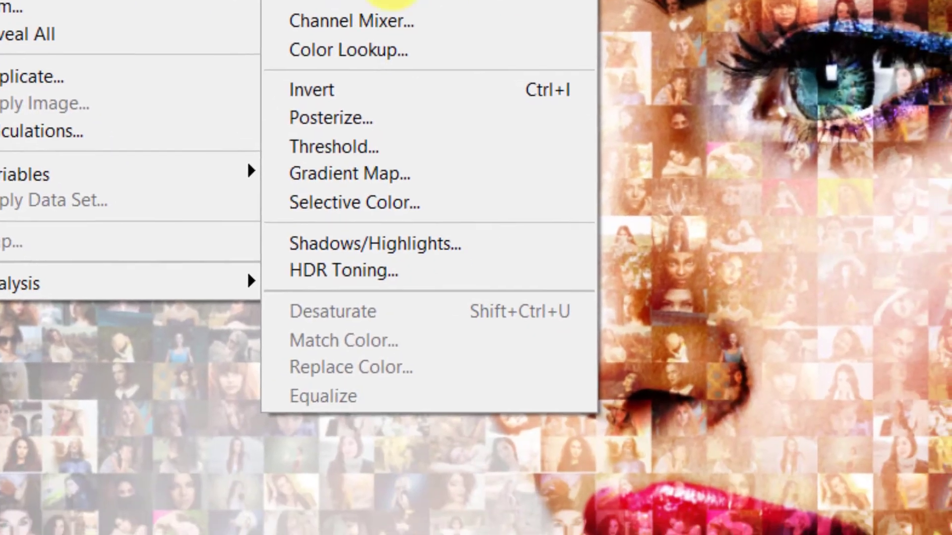
left_click(483, 242)
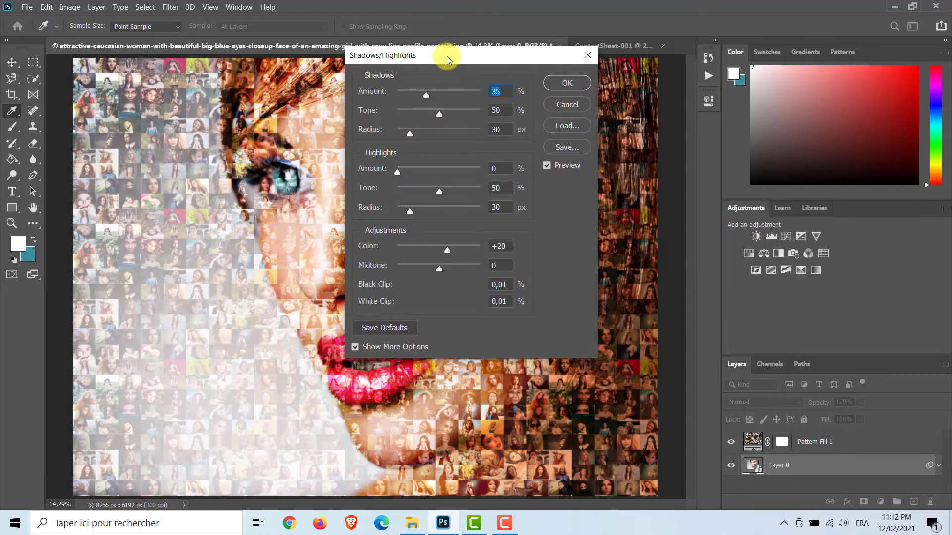
left_click_drag(447, 59, 758, 64)
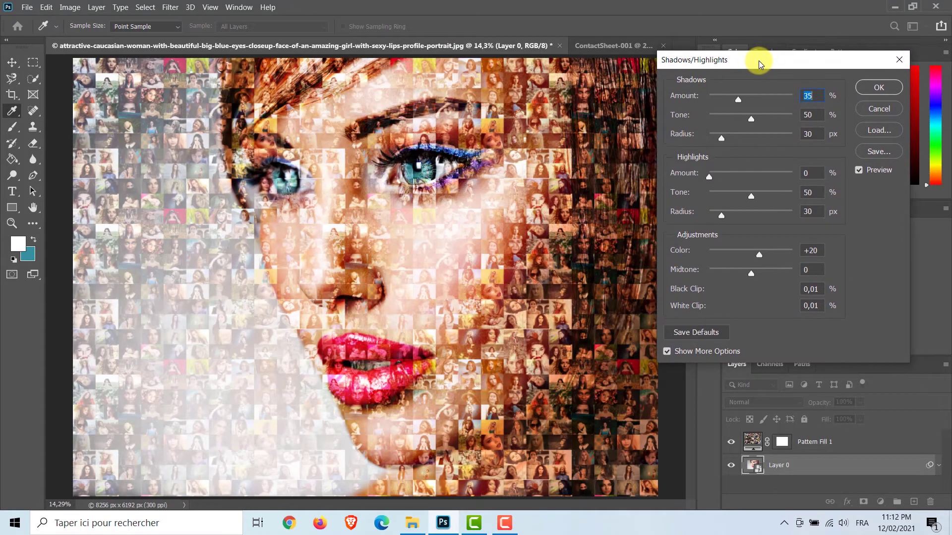
left_click_drag(738, 99, 744, 137)
left_click_drag(709, 176, 752, 213)
left_click_drag(759, 253, 750, 275)
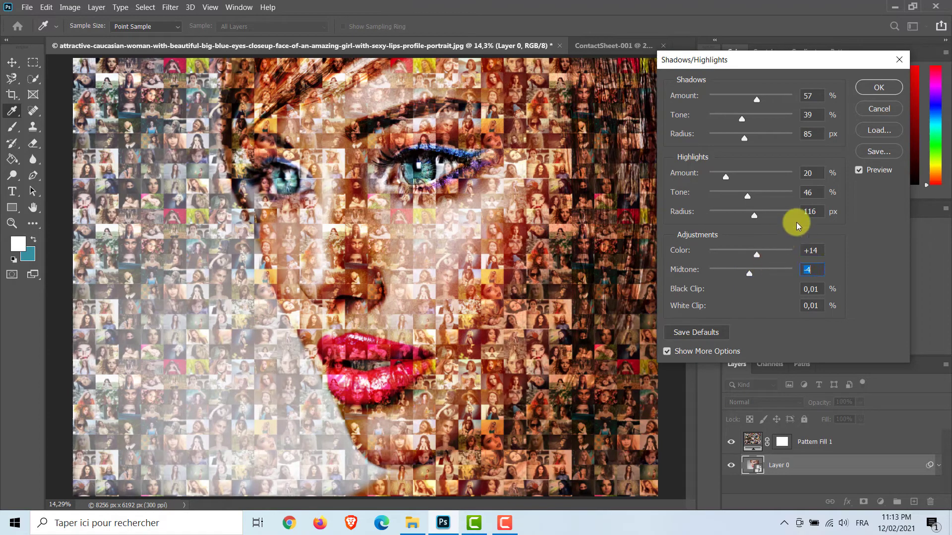
left_click(868, 85)
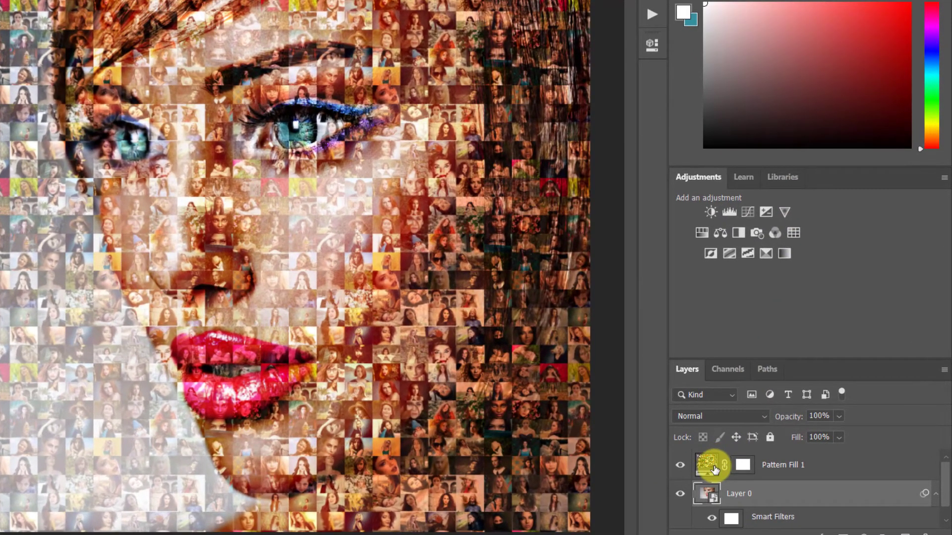
Try pattern scales of 50% and 100% on the Pattern Fill 1 layer and settle on a scale of 90%.
double_click(715, 468)
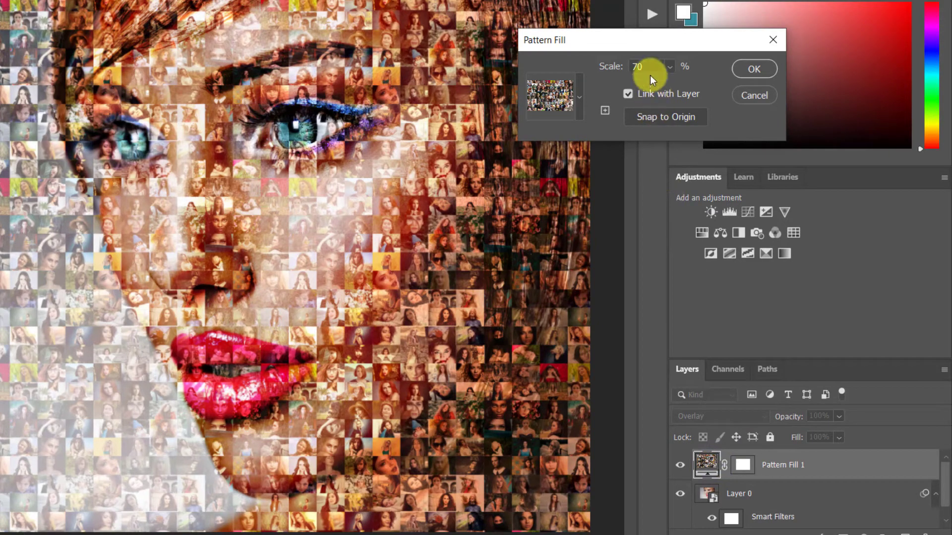
left_click_drag(648, 68, 629, 67)
type("50")
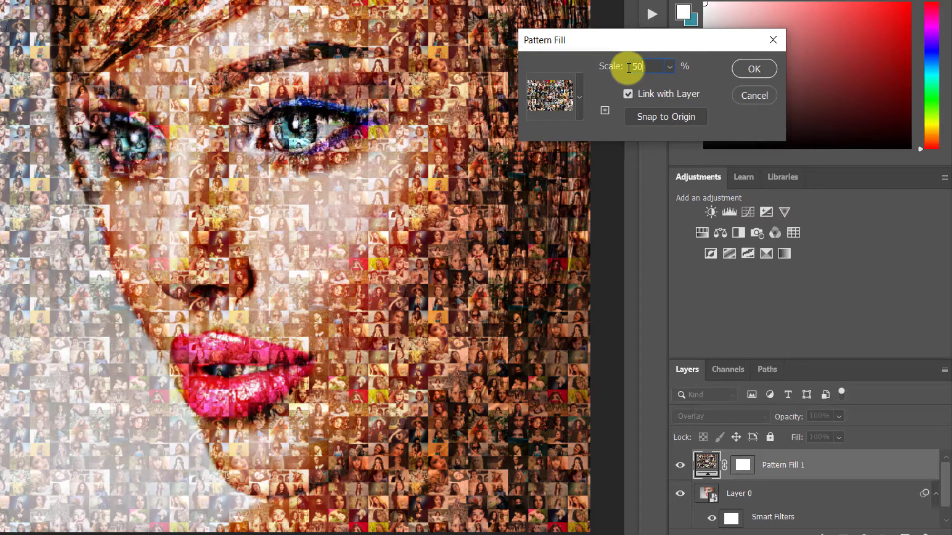
left_click_drag(646, 68, 628, 65)
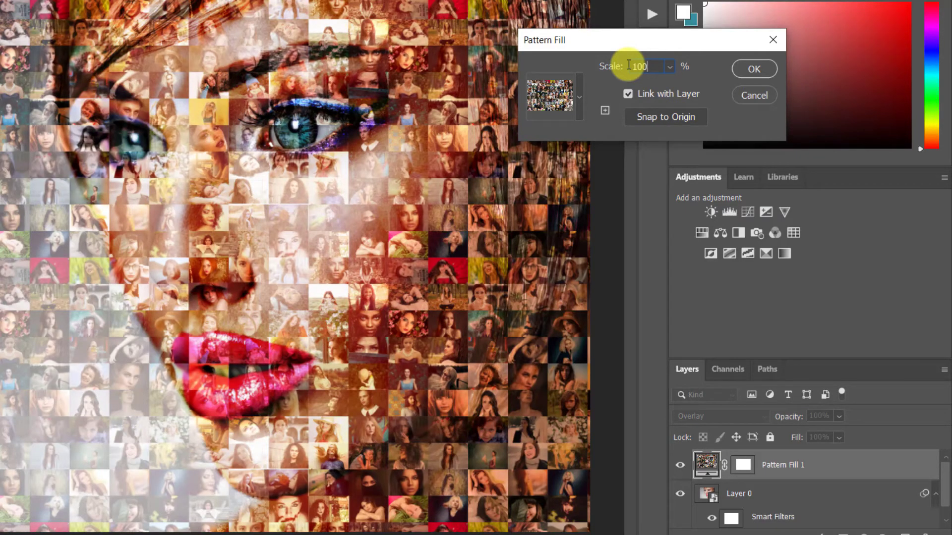
key("BackSpace")
key("BackSpace")
key("BackSpace")
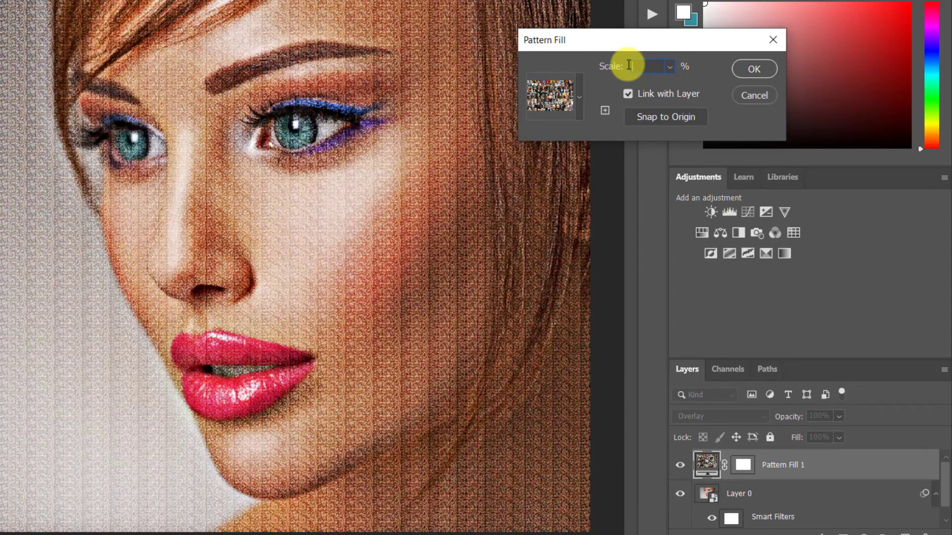
type("90")
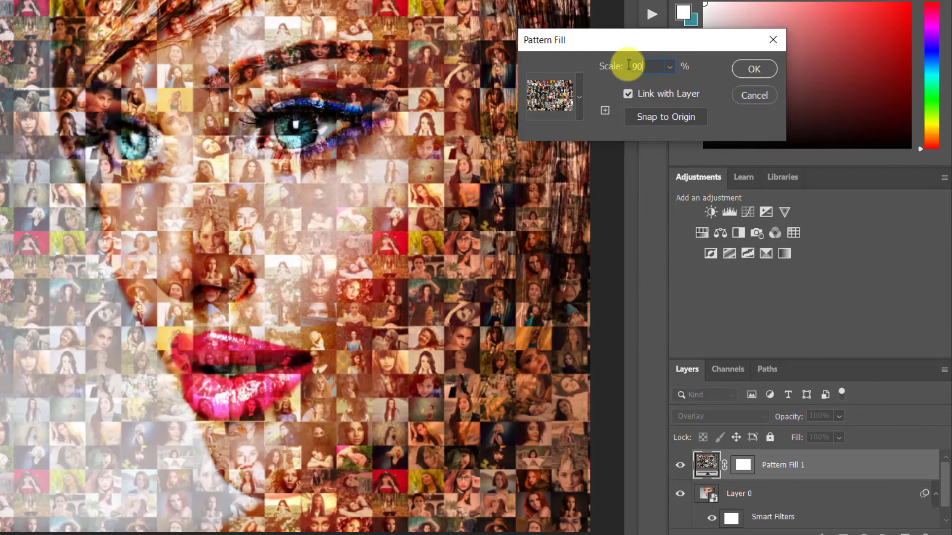
left_click(744, 66)
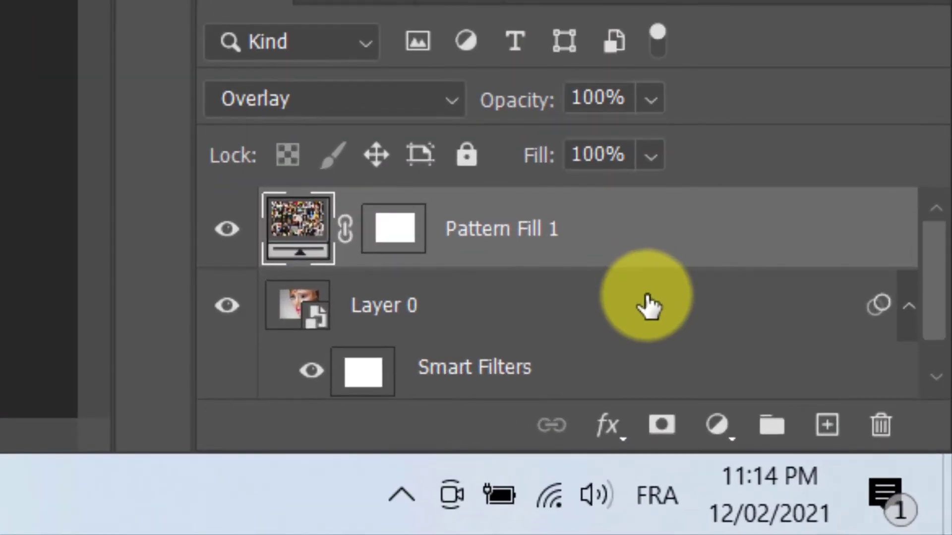
Set the opacity of Layer 0's Shadows/Highlights smart filter to 92% in its blending options.
scroll(648, 306, "down", 1)
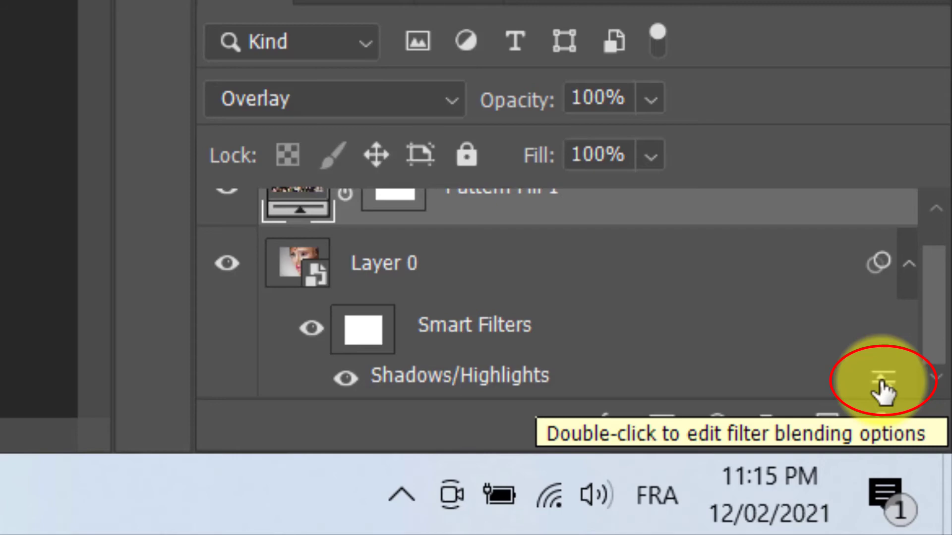
double_click(882, 385)
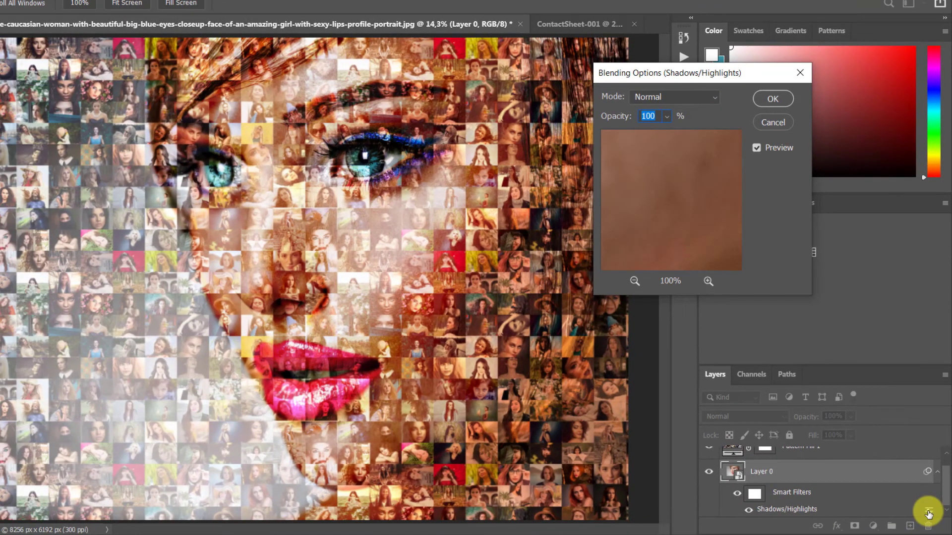
left_click(667, 117)
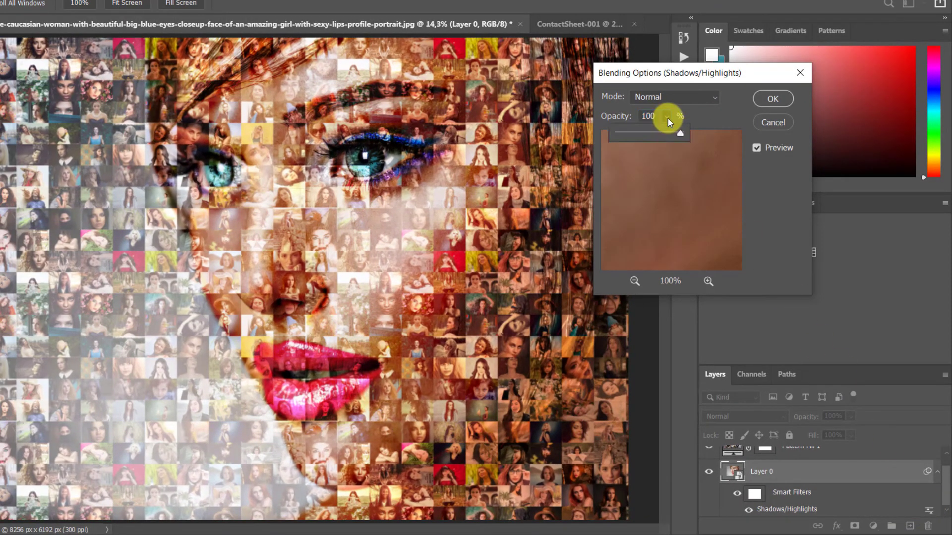
mouse_move(679, 130)
left_mouse_down()
mouse_move(655, 136)
mouse_move(671, 137)
left_mouse_up()
left_click_drag(717, 79, 775, 58)
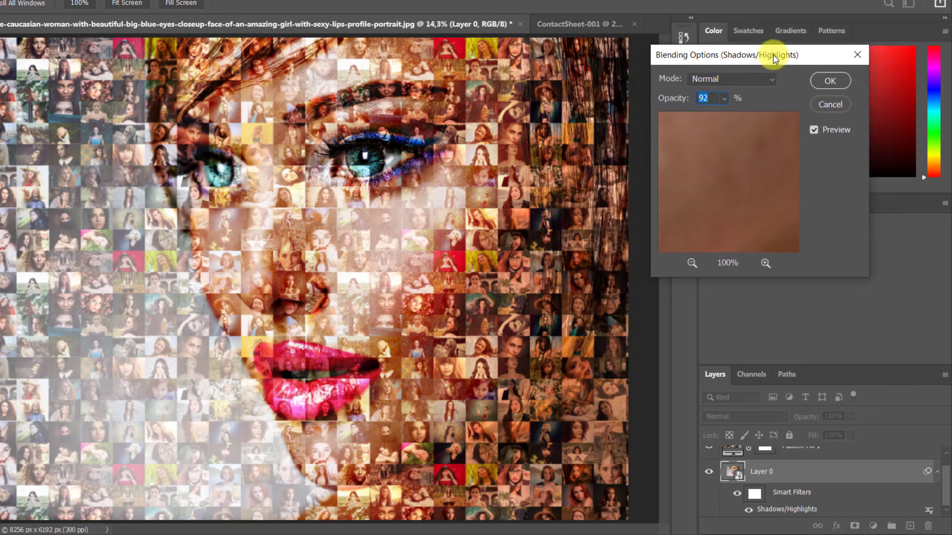
Try the Shadows/Highlights filter's blend modes one after another, from Dissolve through Luminosity.
left_click(772, 79)
left_click(760, 105)
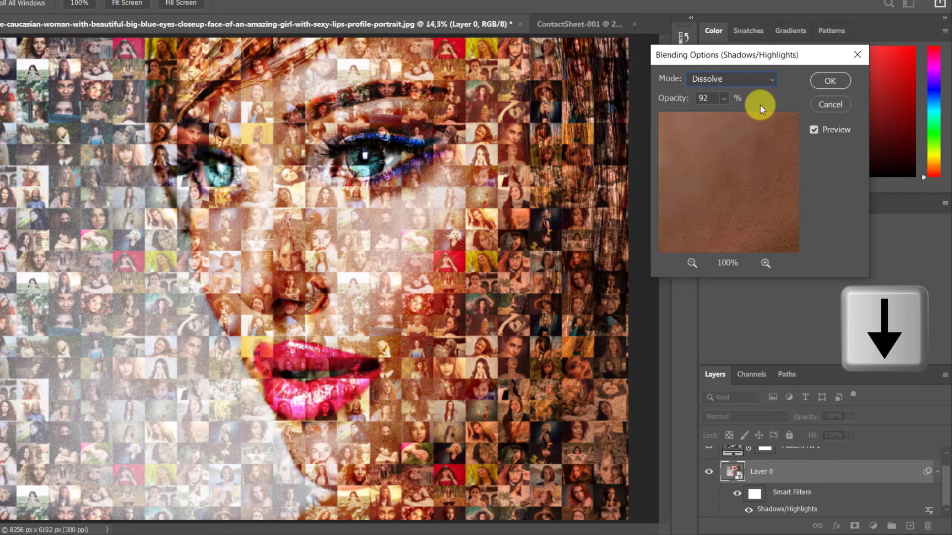
key("Down")
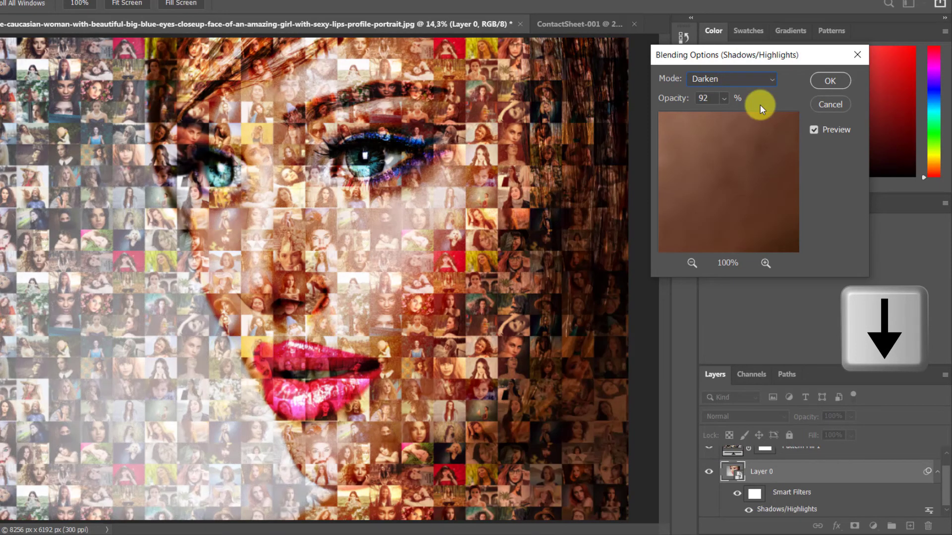
key("Down")
key("Down")
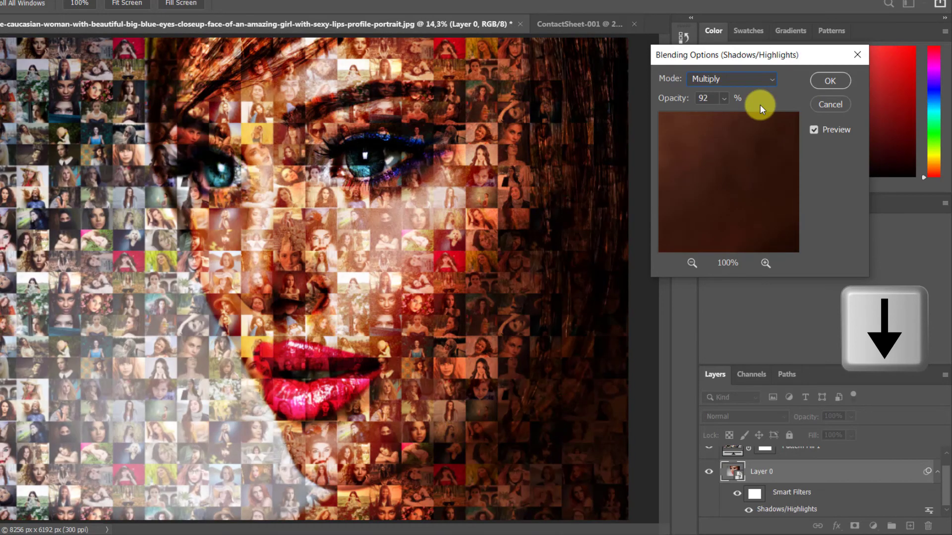
key("Down")
key("Down")
key("Down")
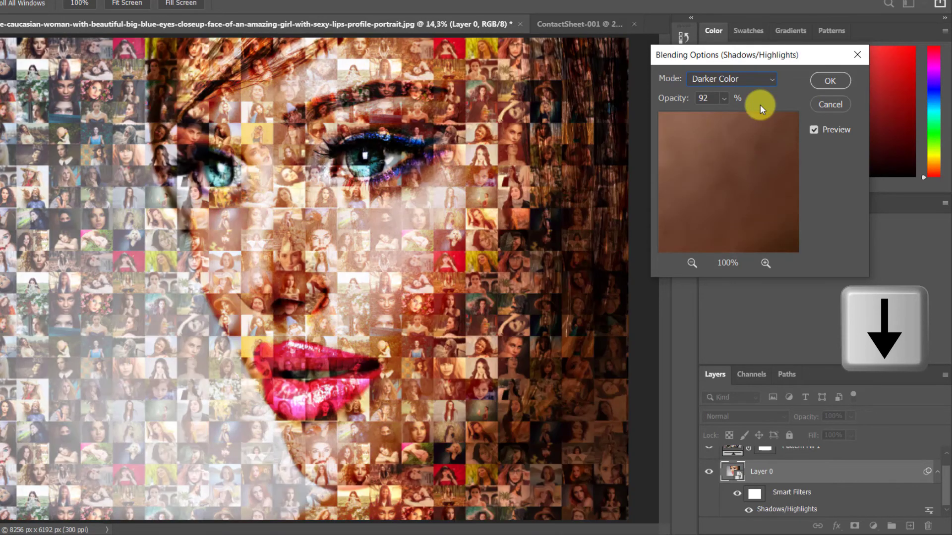
key("Down")
key("Down")
key("Down")
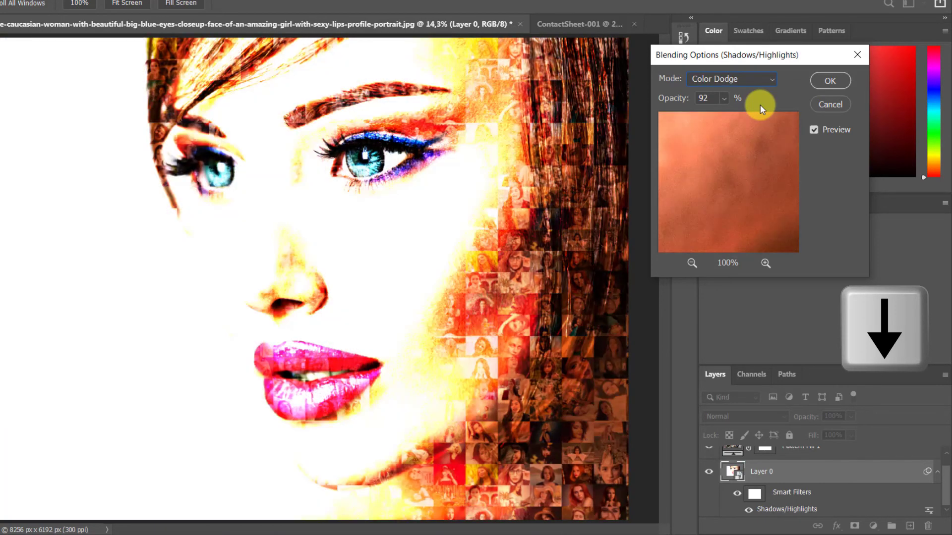
key("Down")
key("Down")
key("Down")
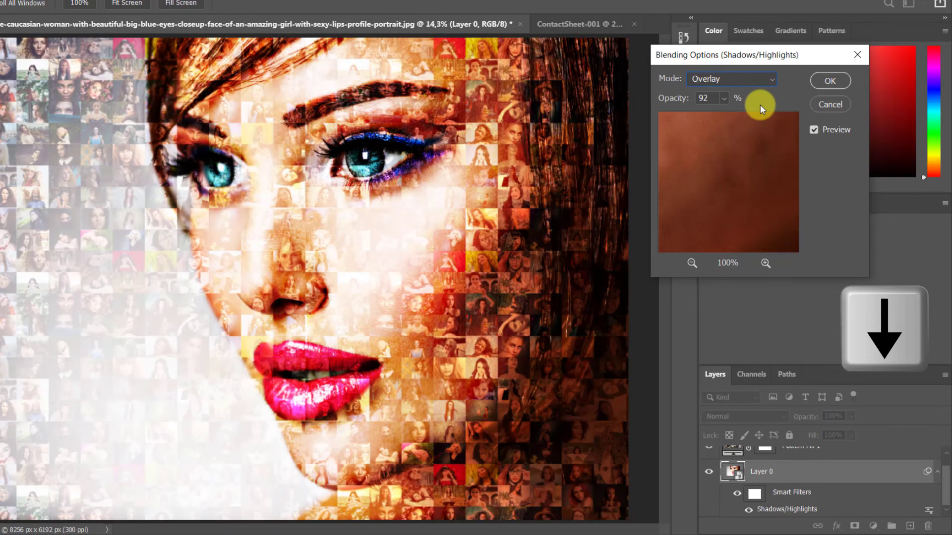
key("Down")
key("Down")
key("Down")
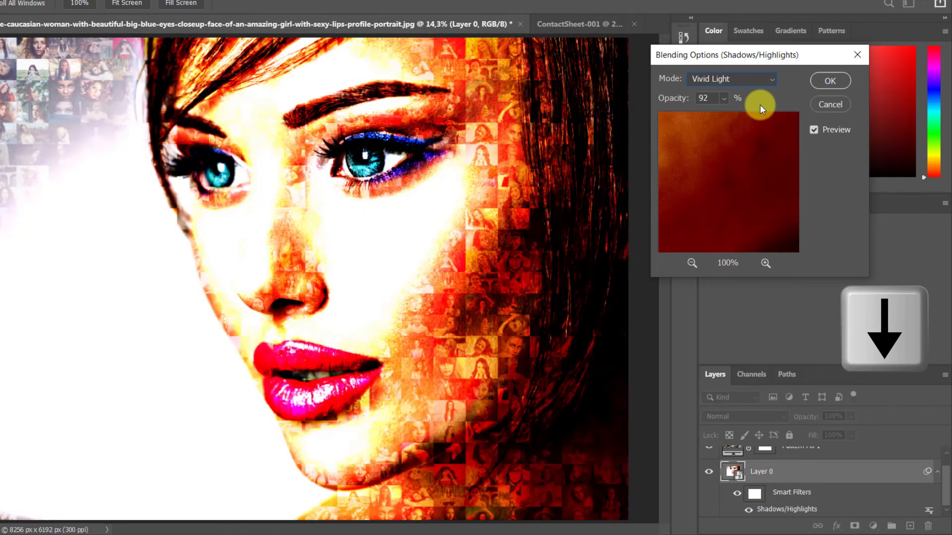
key("Down")
key("Down")
key("Down")
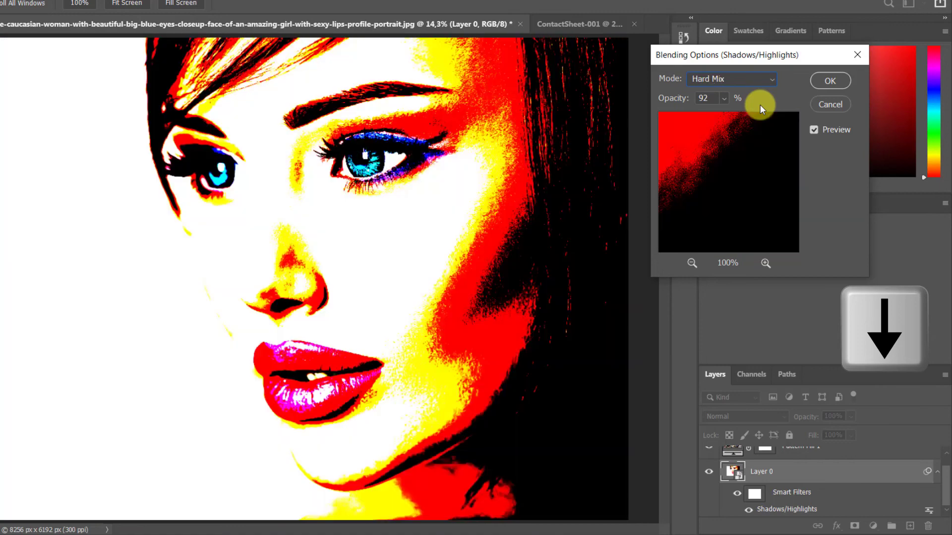
key("Down")
key("Down")
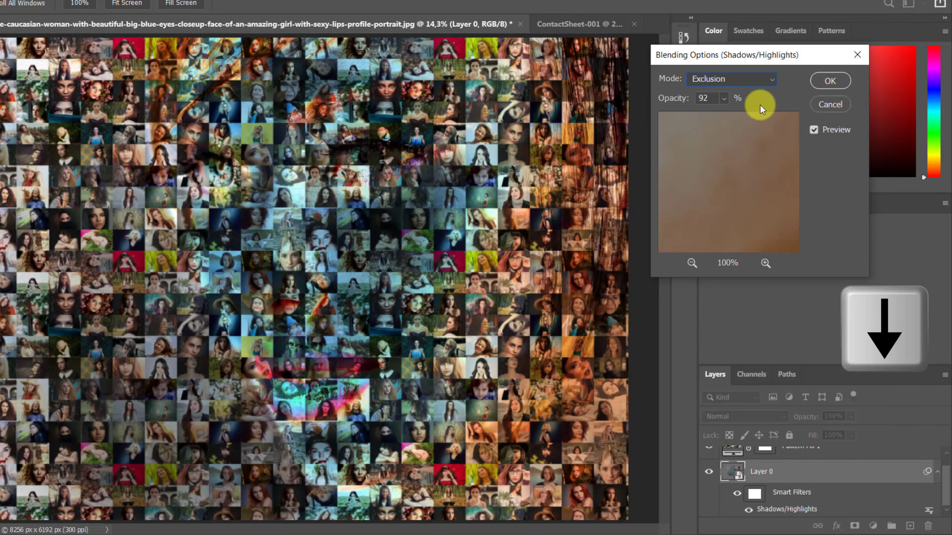
key("Down")
key("Down")
key("Down")
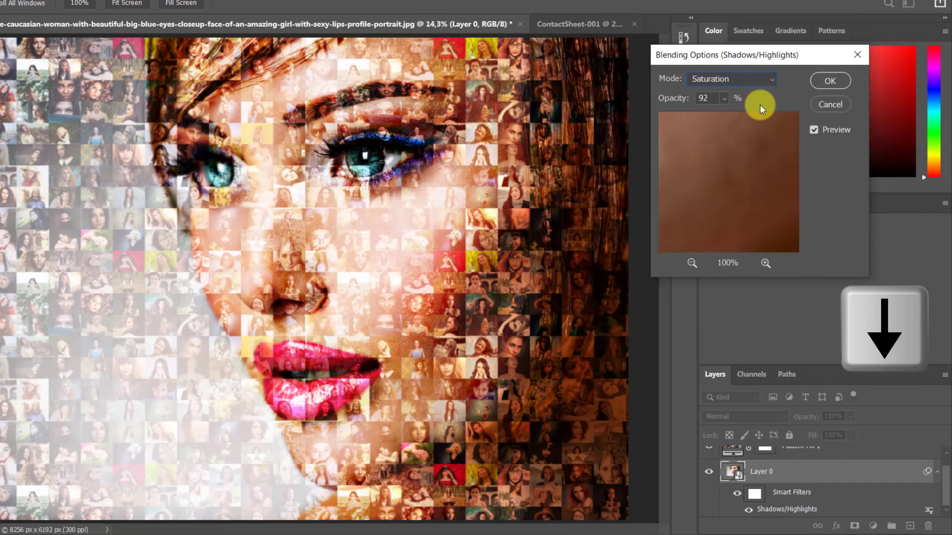
key("Down")
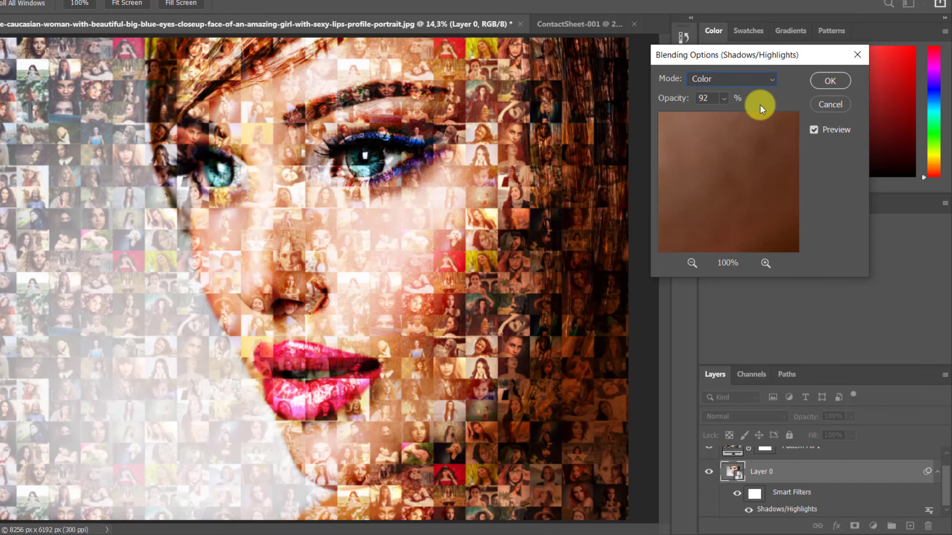
key("Down")
Return the Shadows/Highlights filter's blend mode to Normal and apply the blending options.
left_click(770, 80)
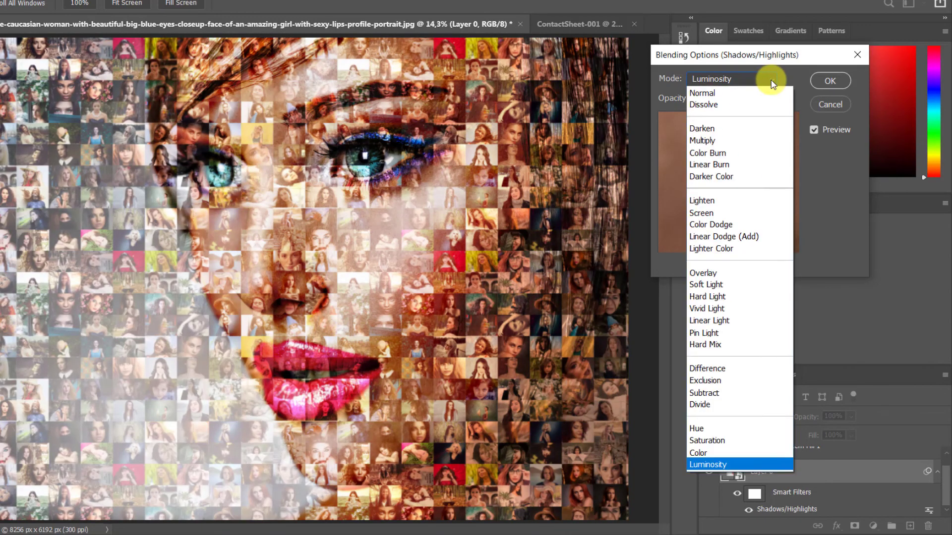
left_click(765, 94)
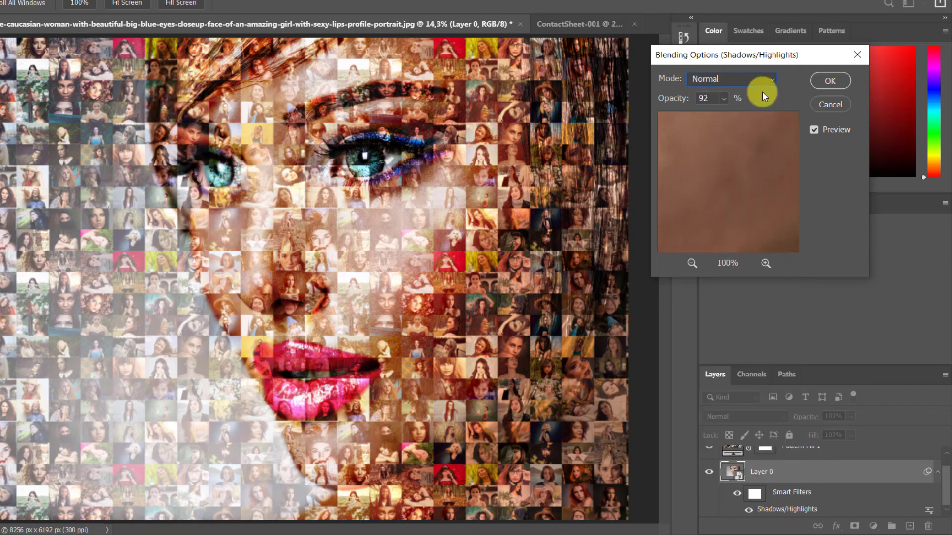
left_click(816, 81)
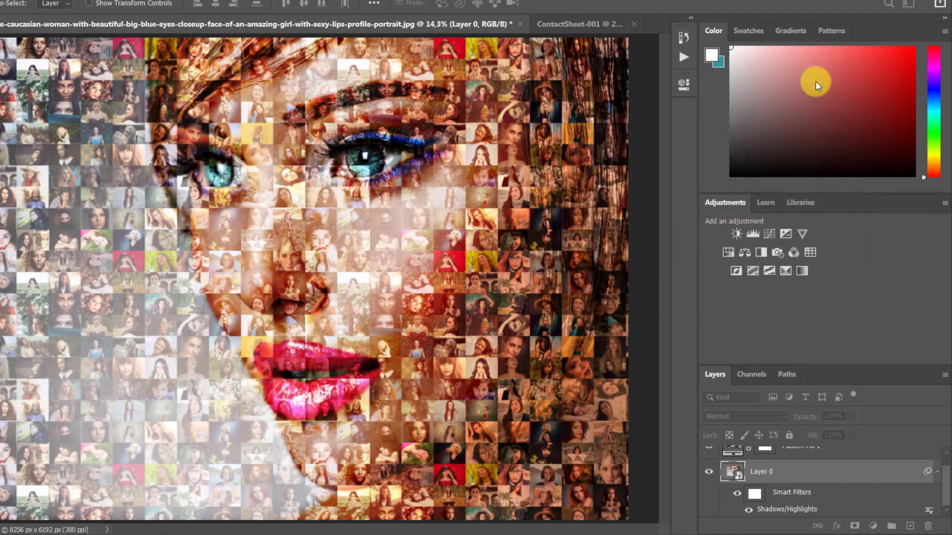